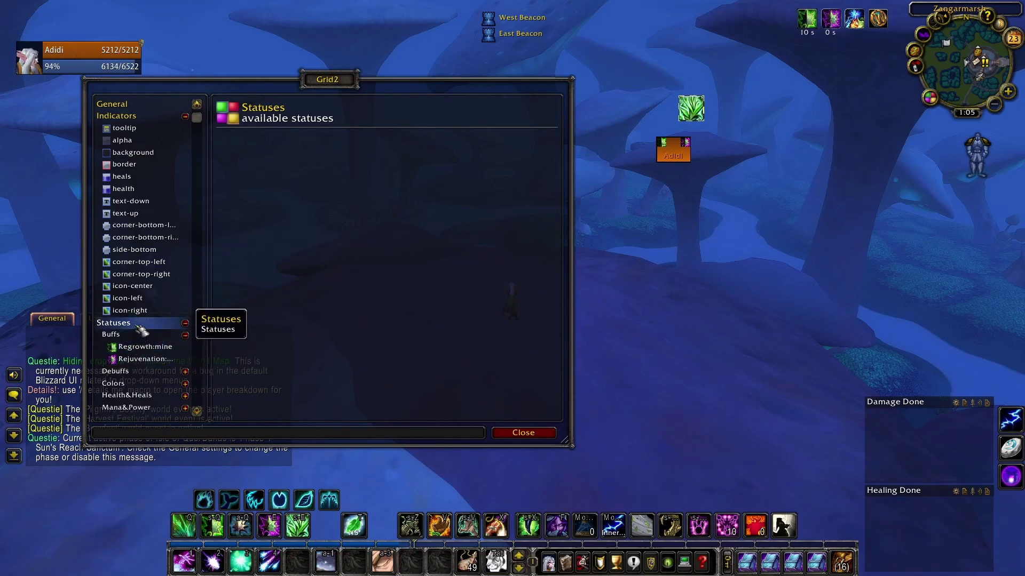
# Create a Lifebloom:mine buff status from the Lifebloom spell
pyautogui.click(136, 340)
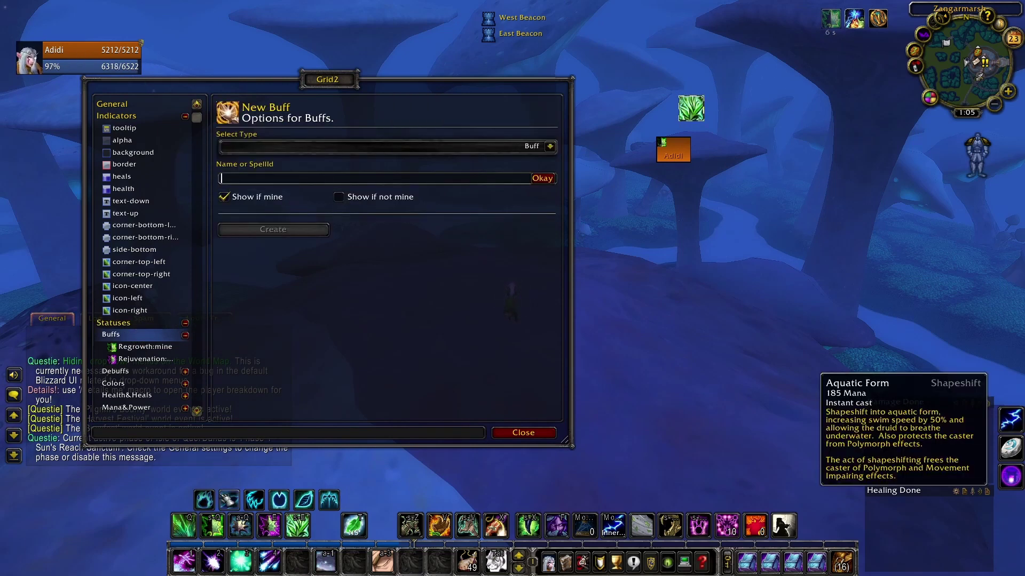
pyautogui.write('Life')
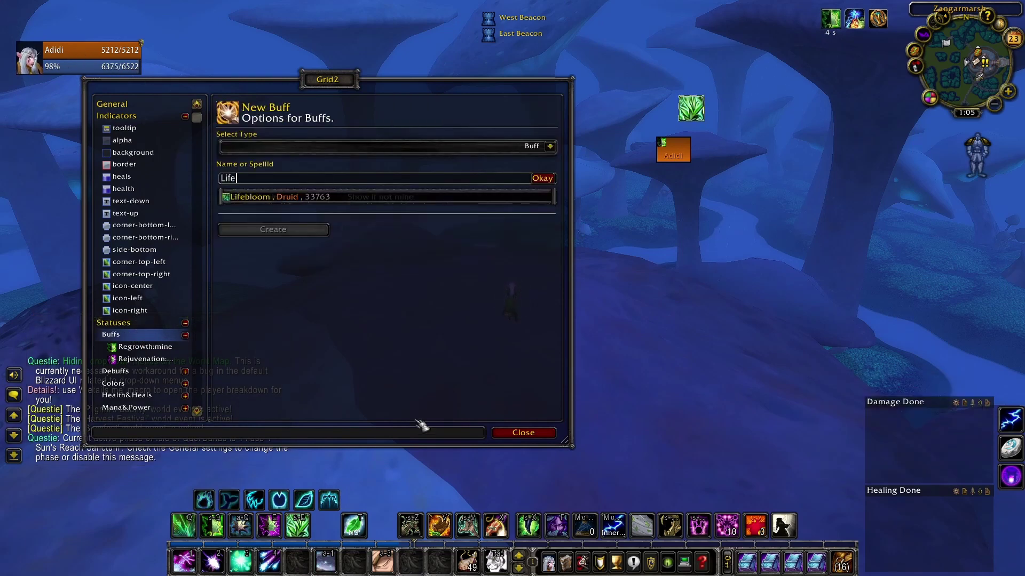
pyautogui.write('b')
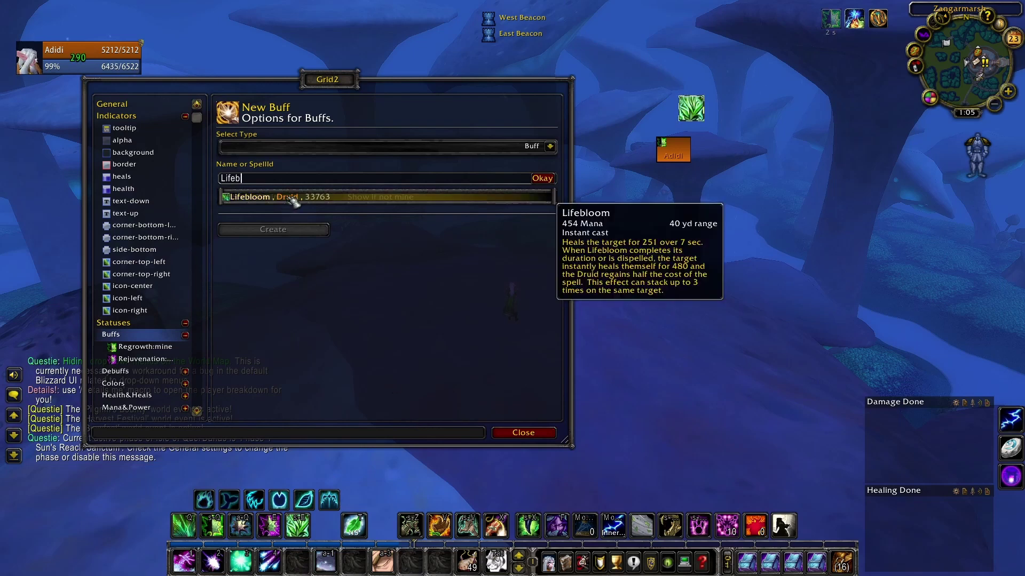
pyautogui.click(293, 198)
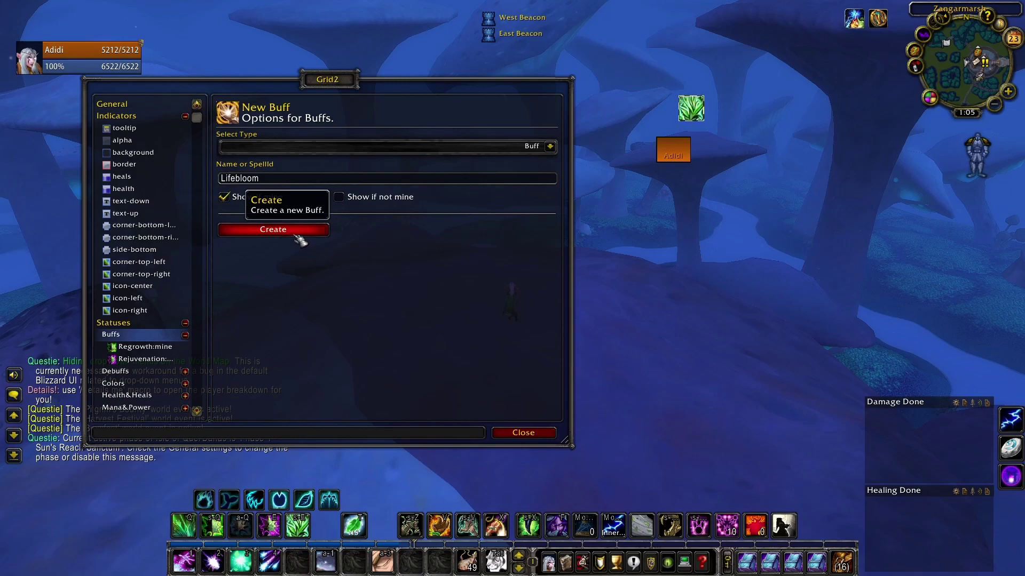
pyautogui.click(300, 231)
pyautogui.click(142, 347)
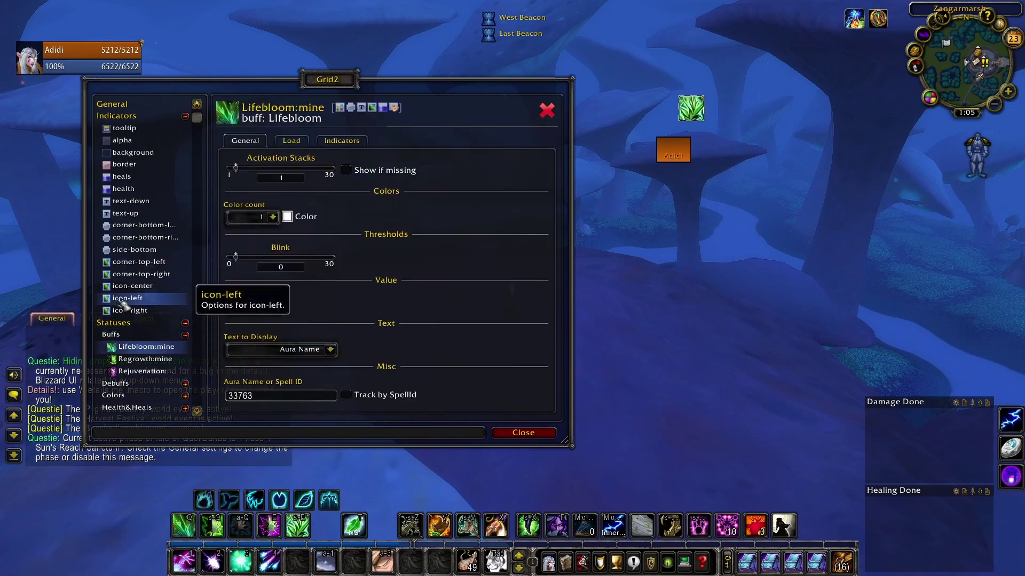
# Show Lifebloom:mine on corner-bottom-left, converted to an icon with Default icon size
pyautogui.click(139, 225)
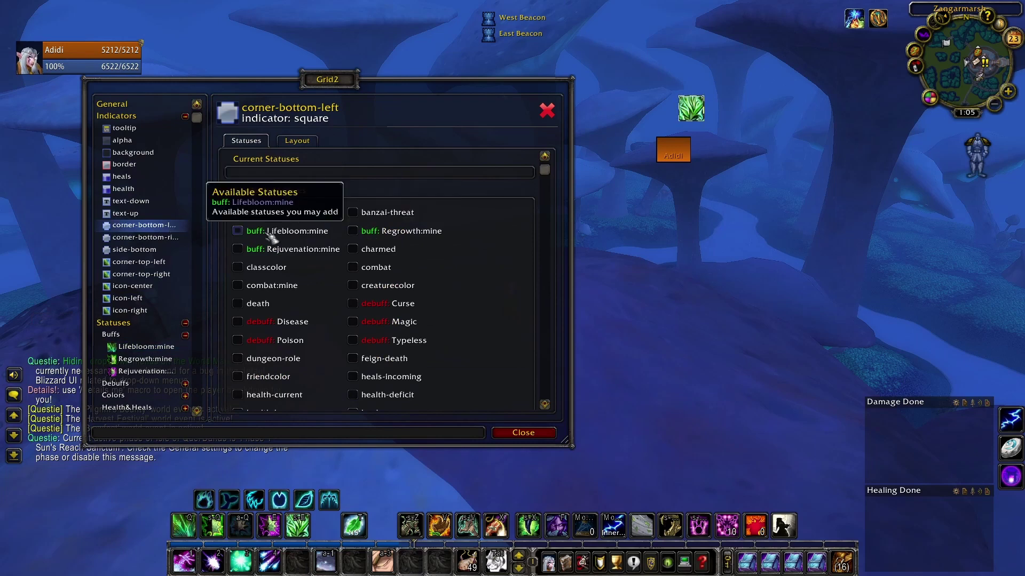
pyautogui.click(269, 235)
pyautogui.click(296, 141)
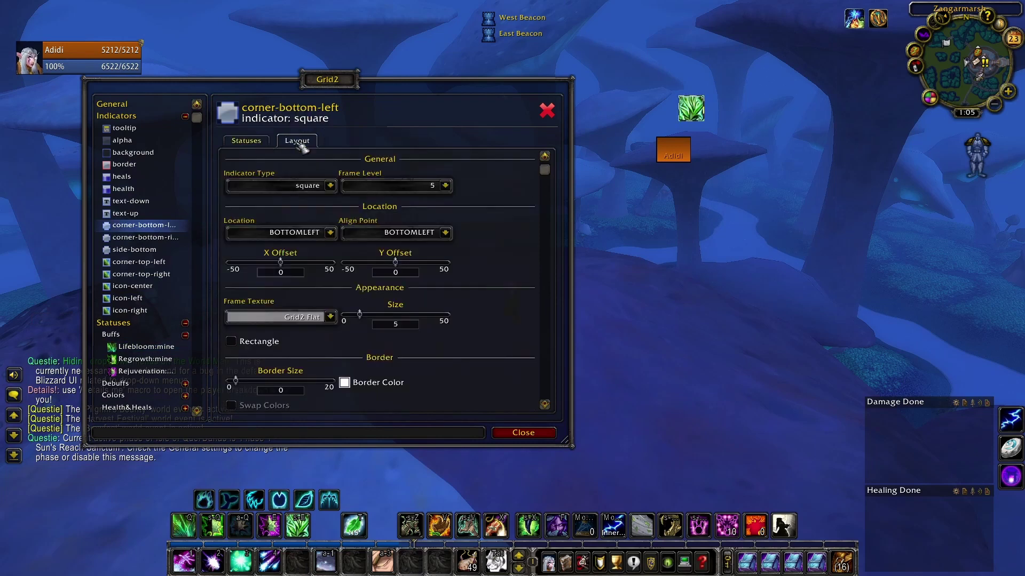
pyautogui.click(331, 186)
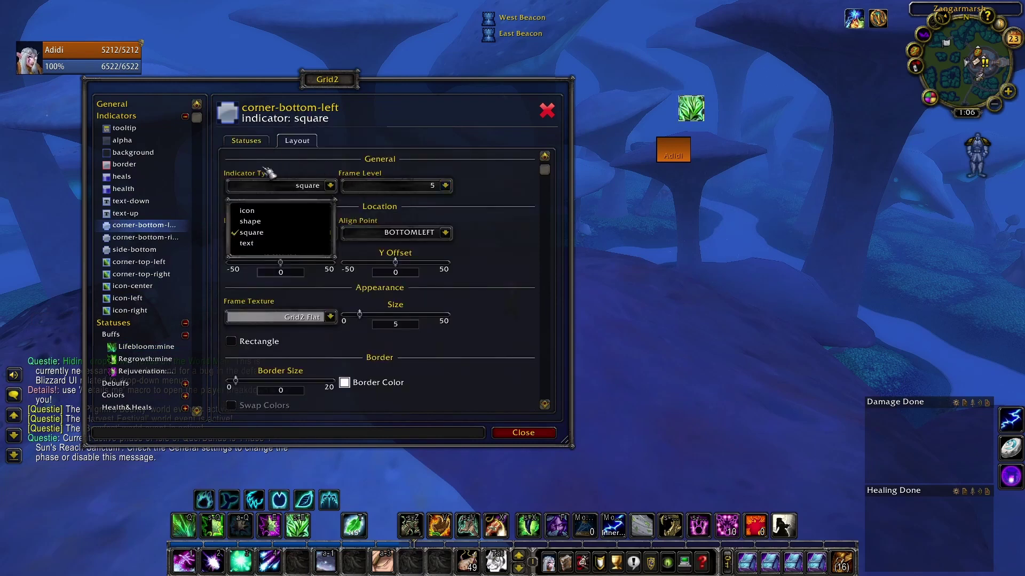
pyautogui.click(251, 211)
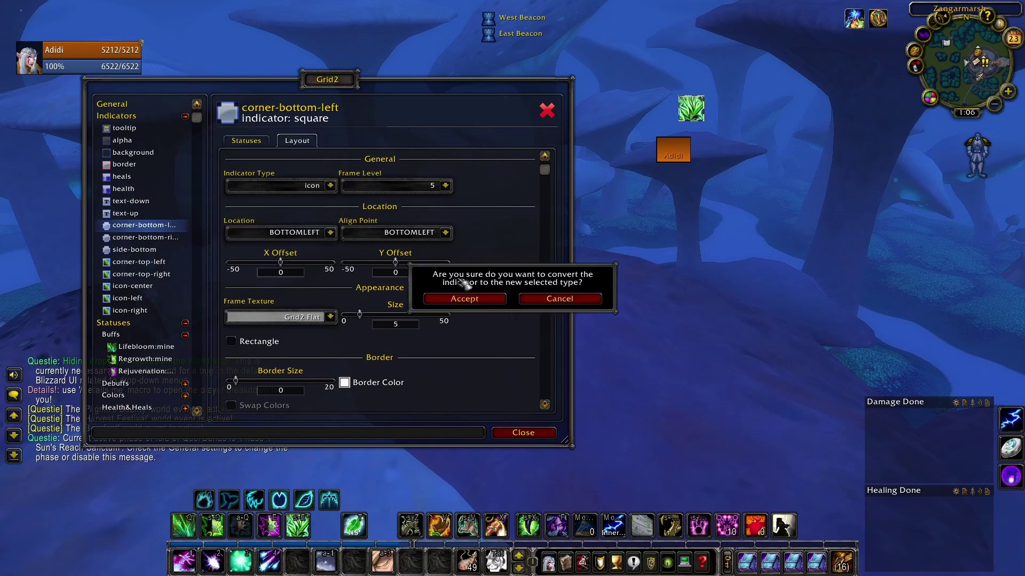
pyautogui.click(467, 298)
pyautogui.scroll(-2, 422, 288)
pyautogui.scroll(2, 363, 296)
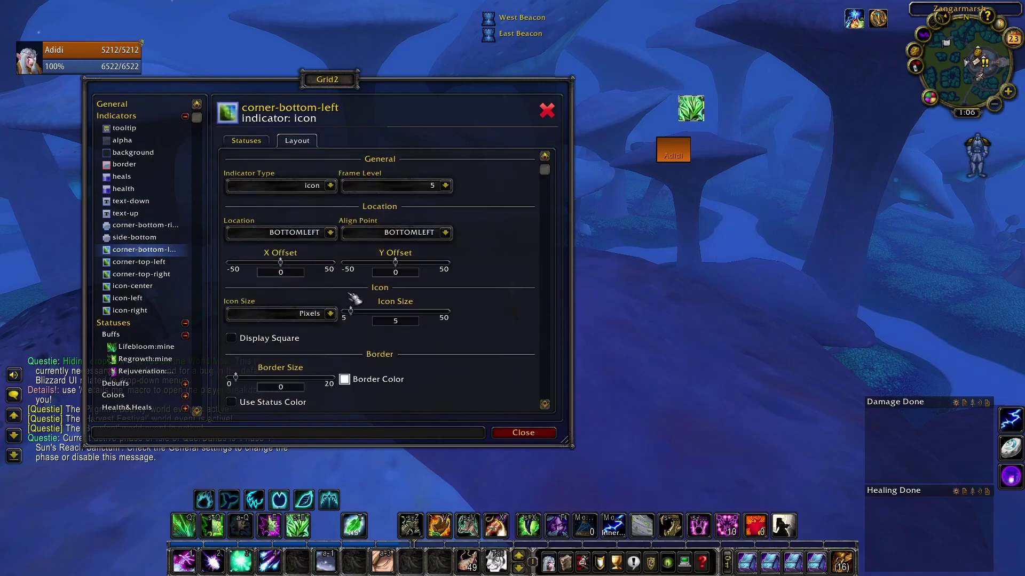
pyautogui.click(302, 315)
pyautogui.click(252, 339)
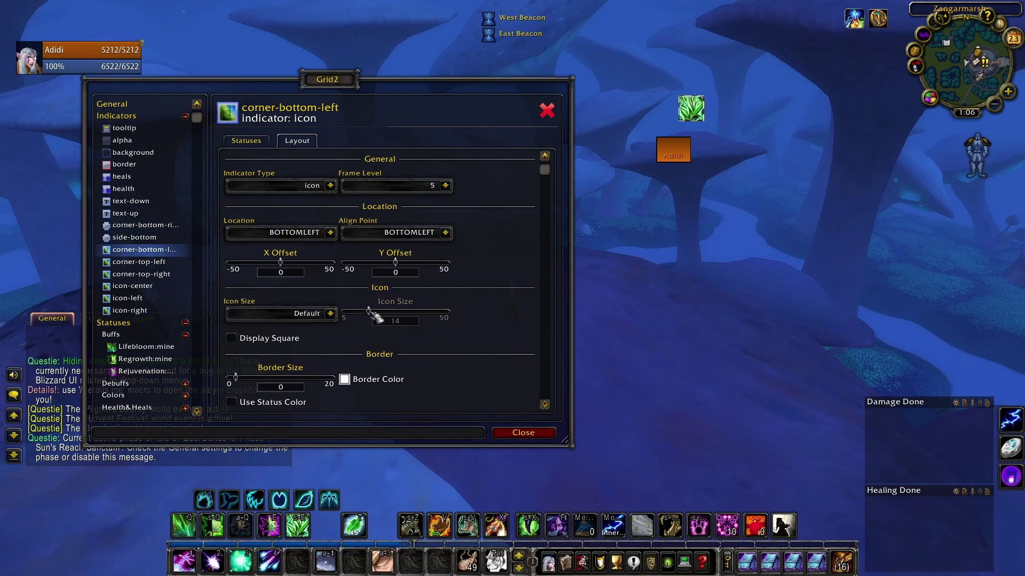
# Close the Grid2 settings and reload the interface with /reload
pyautogui.click(535, 433)
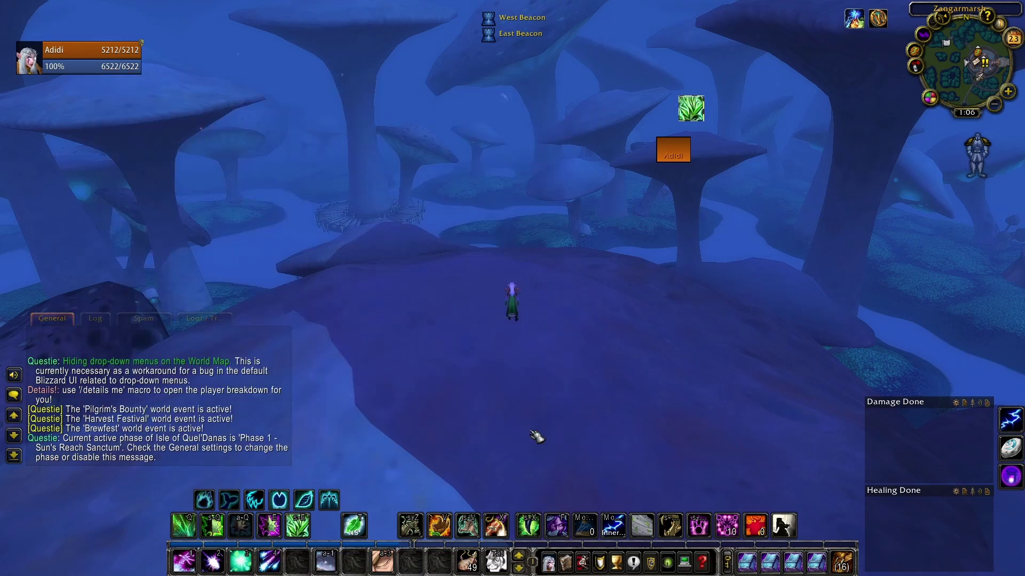
pyautogui.write('/reload')
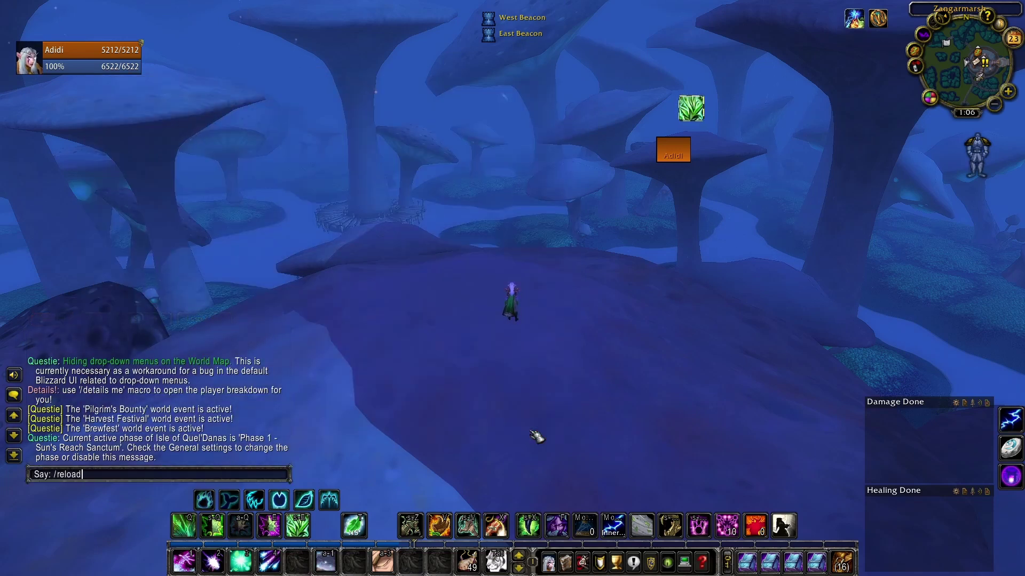
pyautogui.press('Return')
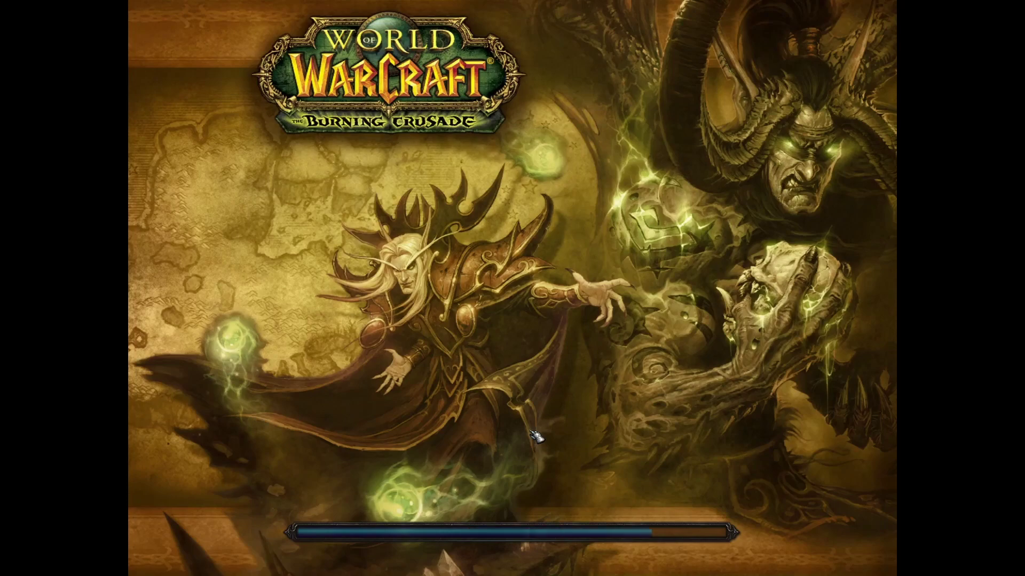
# Cast two test heals, then reopen Grid2 from the minimap icon
pyautogui.press('q')
pyautogui.press('q')
pyautogui.press('q')
pyautogui.press('q')
pyautogui.hotkey('shift', 'e')
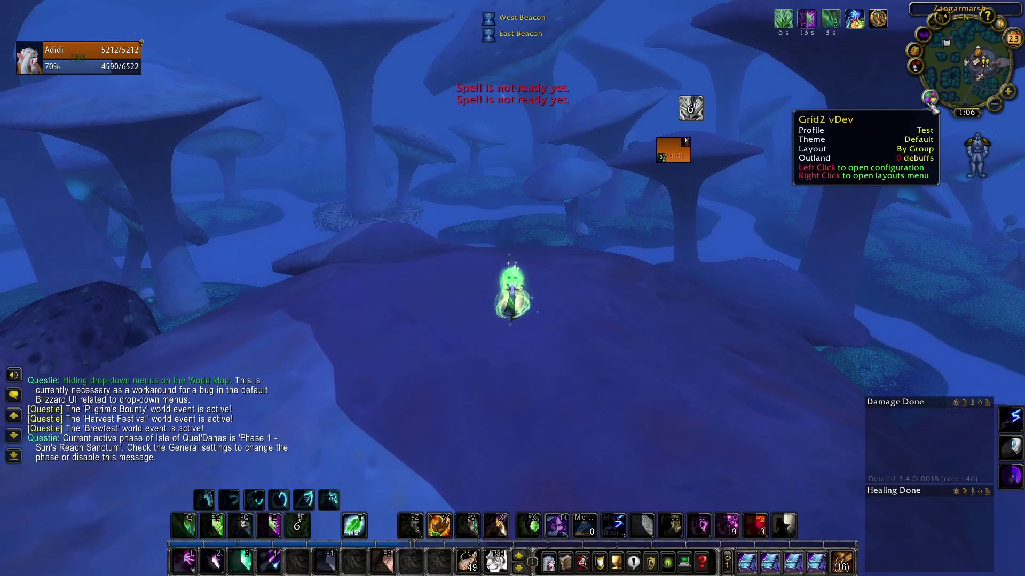
pyautogui.click(929, 98)
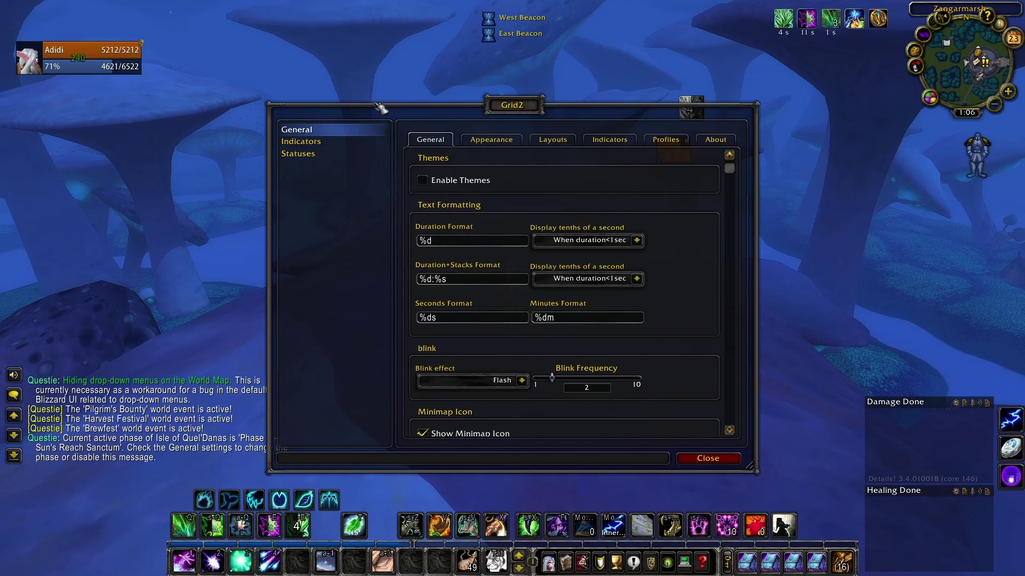
# Set corner-bottom-left's stack text font size to 10 and test it with Lifebloom casts
pyautogui.moveTo(523, 106); pyautogui.dragTo(342, 92)
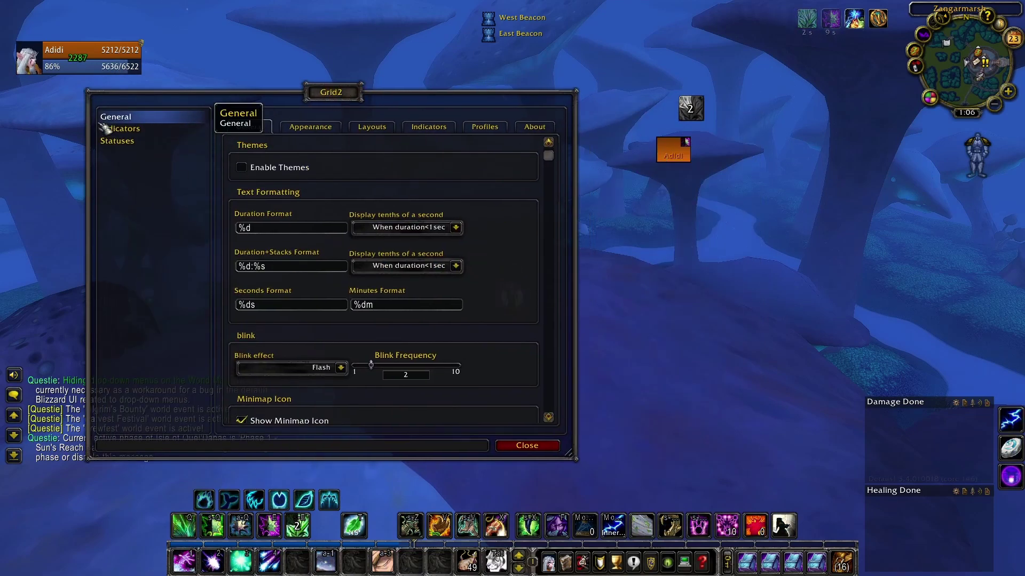
pyautogui.click(109, 128)
pyautogui.click(142, 238)
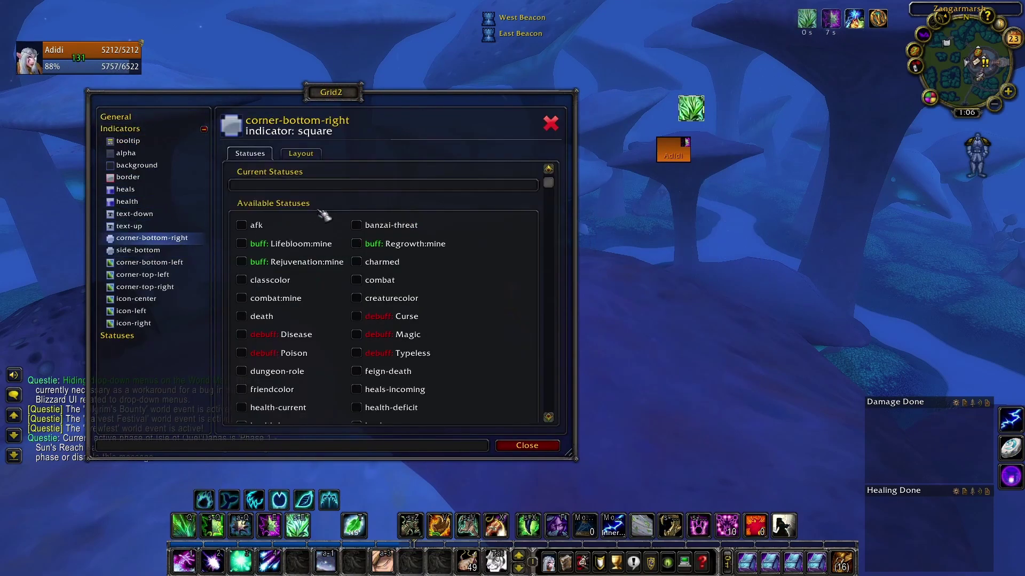
pyautogui.click(128, 263)
pyautogui.click(299, 154)
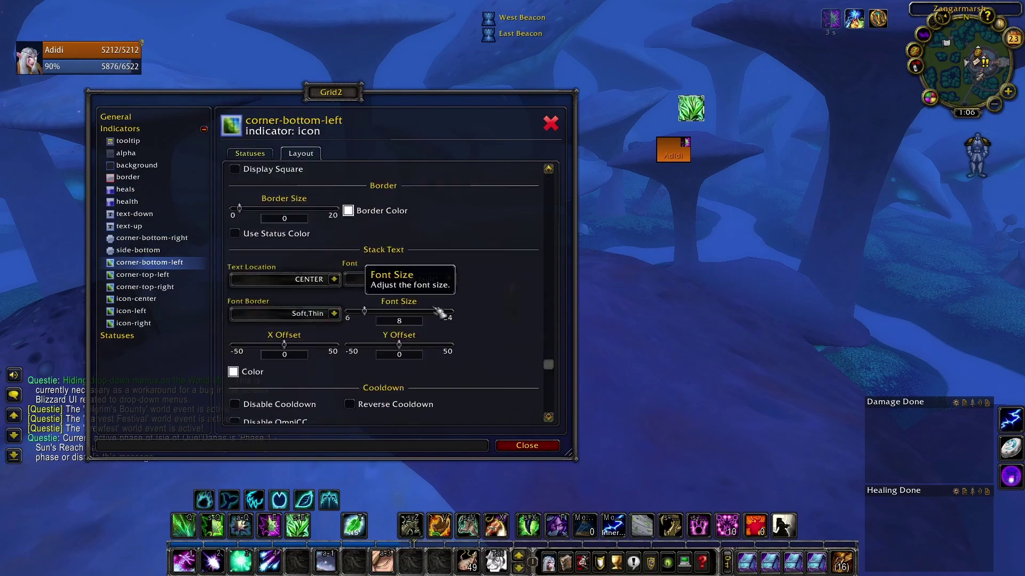
pyautogui.click(417, 322)
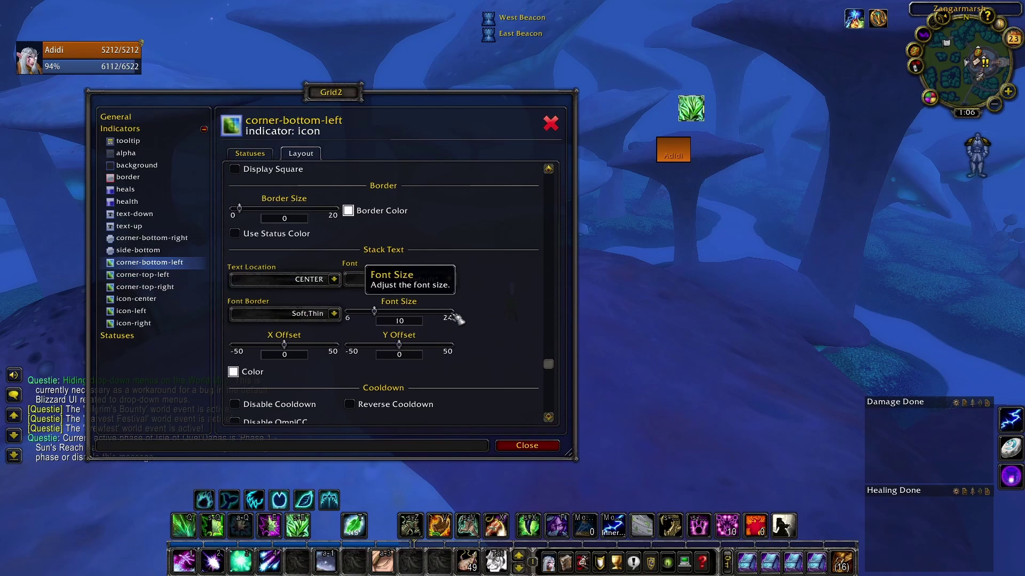
pyautogui.press('q')
pyautogui.press('q')
pyautogui.press('q')
pyautogui.press('q')
pyautogui.press('q')
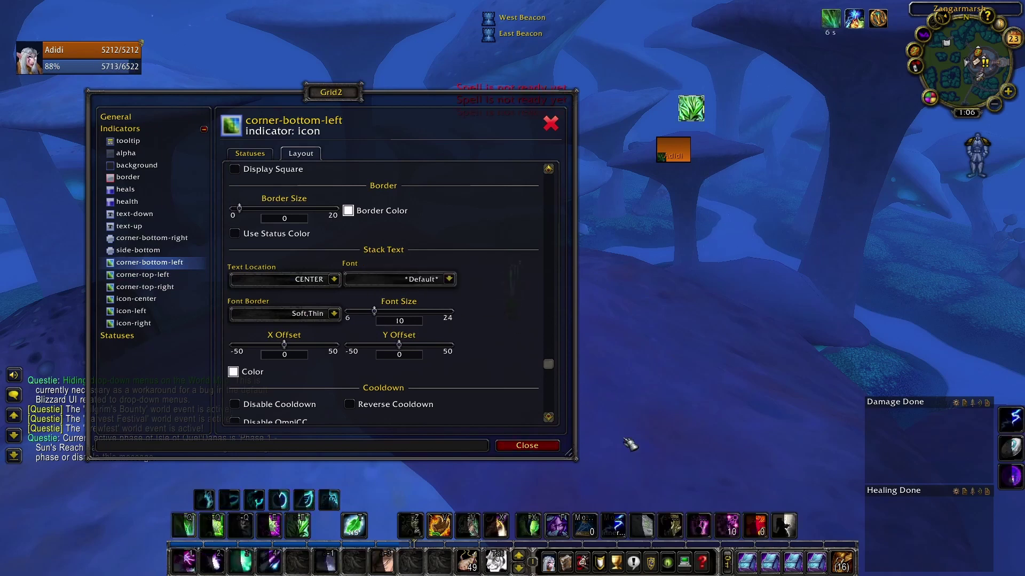
pyautogui.press('q')
pyautogui.press('q')
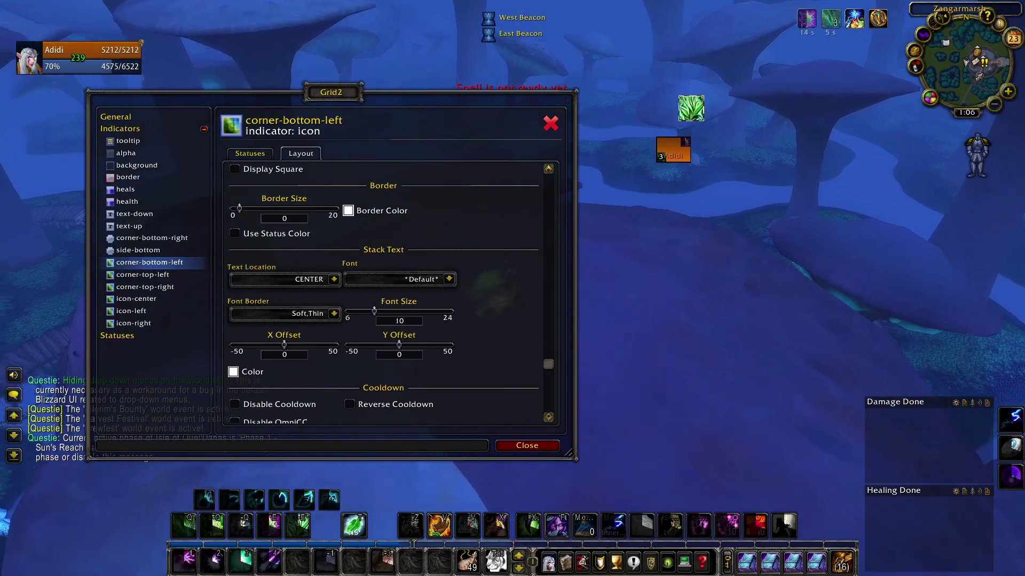
# Create a WildGrowth:mine buff status from the Wild Growth spell
pyautogui.click(117, 335)
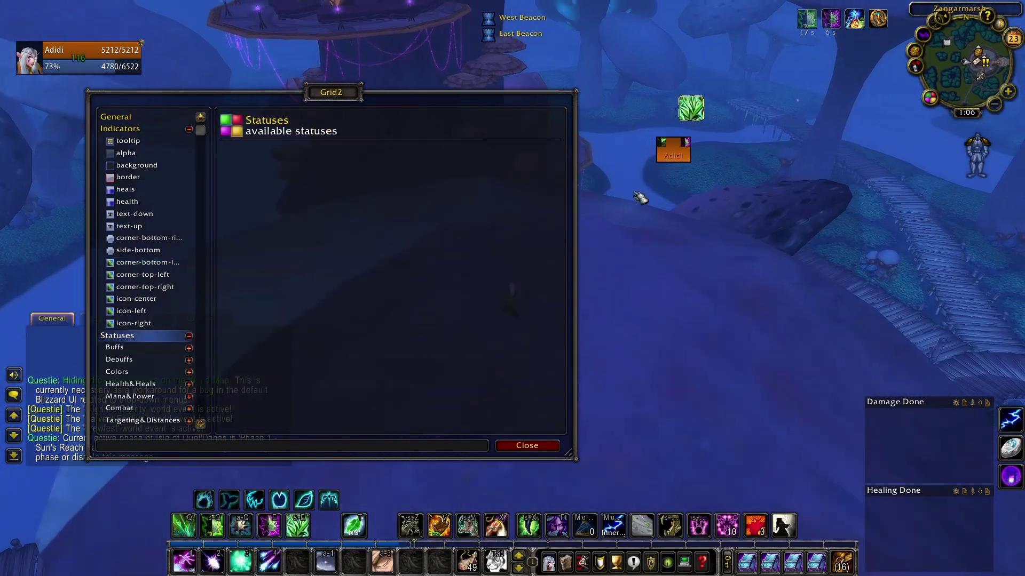
pyautogui.click(186, 350)
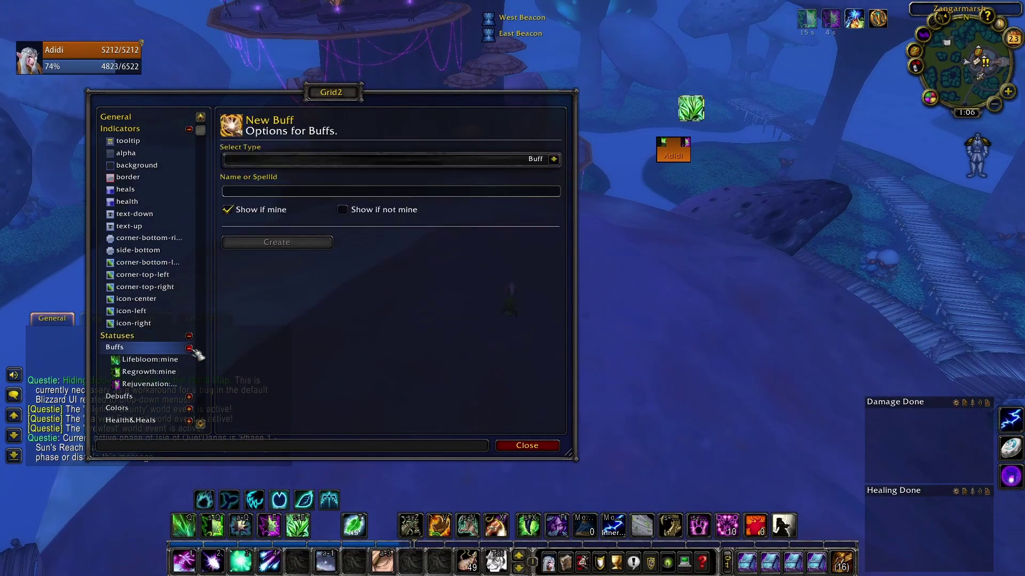
pyautogui.click(297, 190)
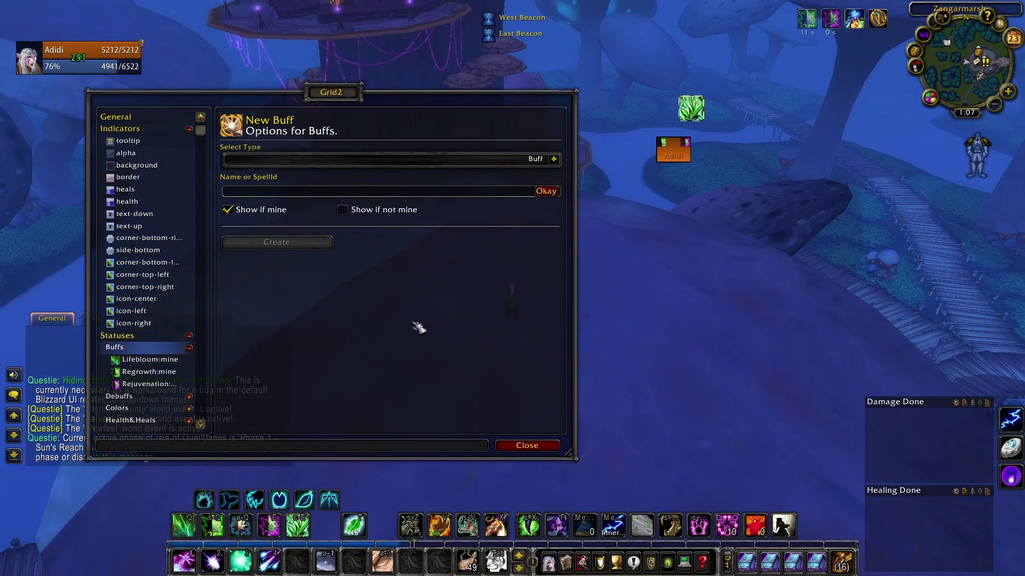
pyautogui.write('W')
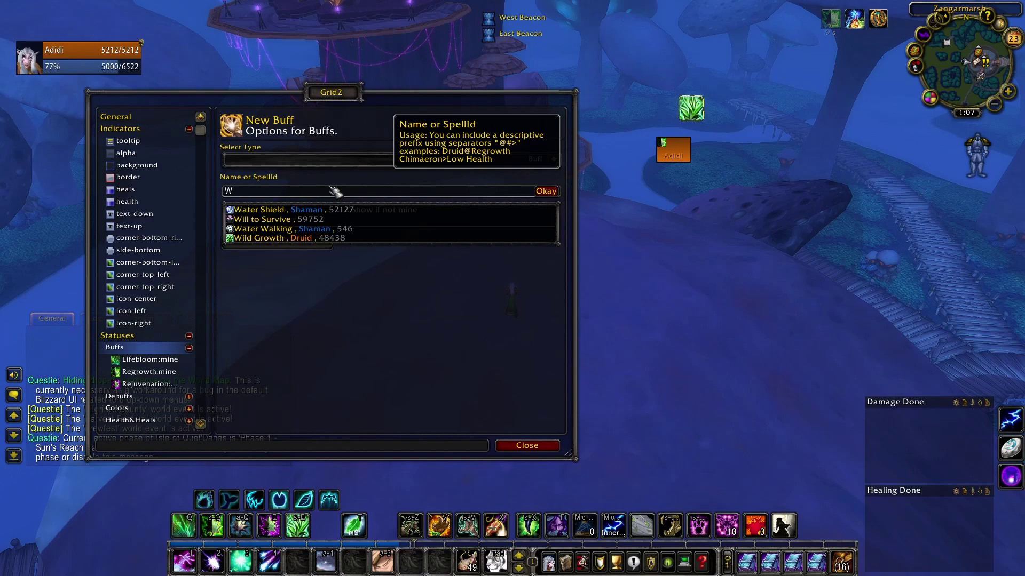
pyautogui.write('ild Growth')
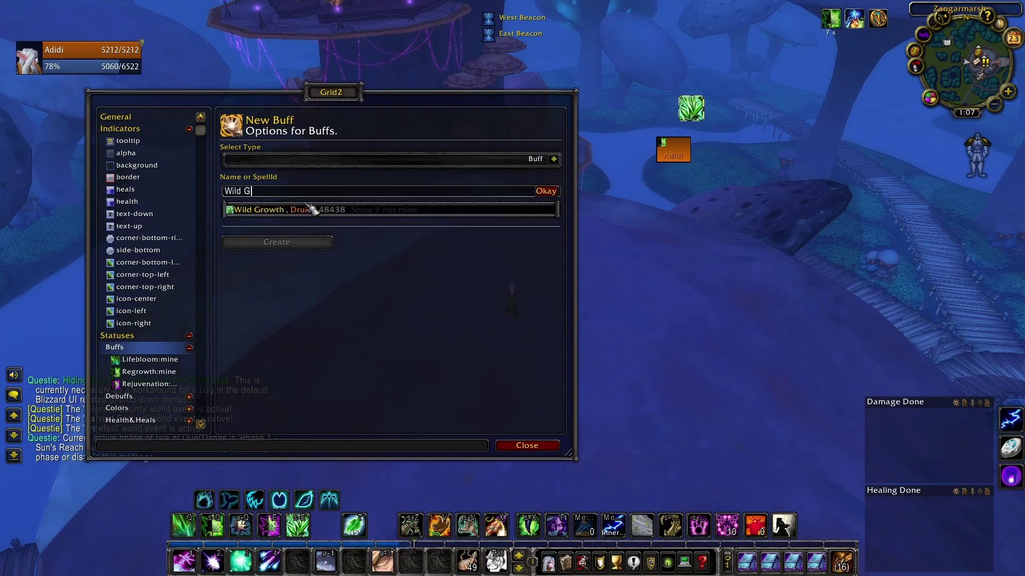
pyautogui.click(446, 209)
pyautogui.click(288, 242)
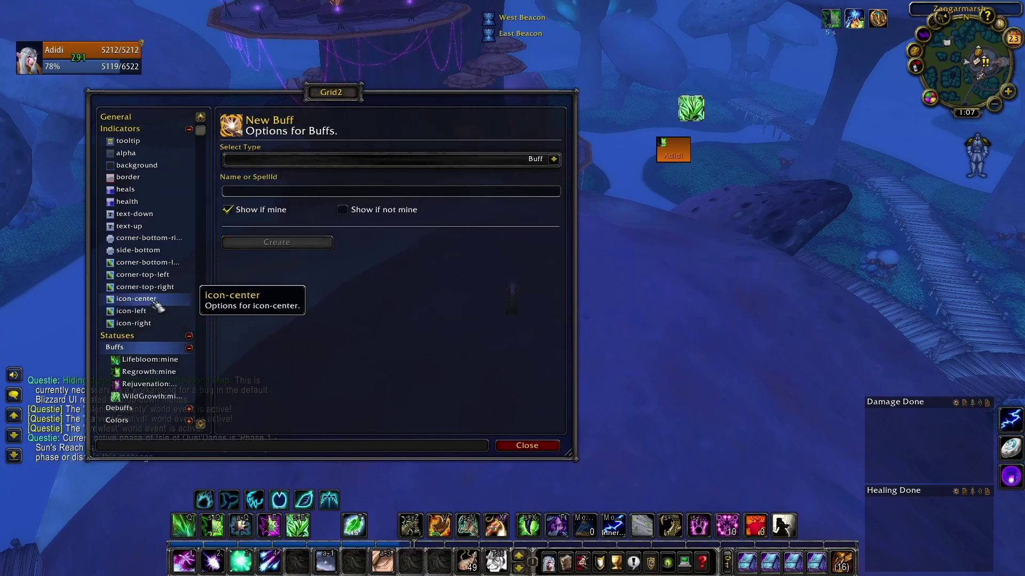
# Show WildGrowth:mine on corner-bottom-right as a Default-sized icon, then close the options
pyautogui.click(143, 238)
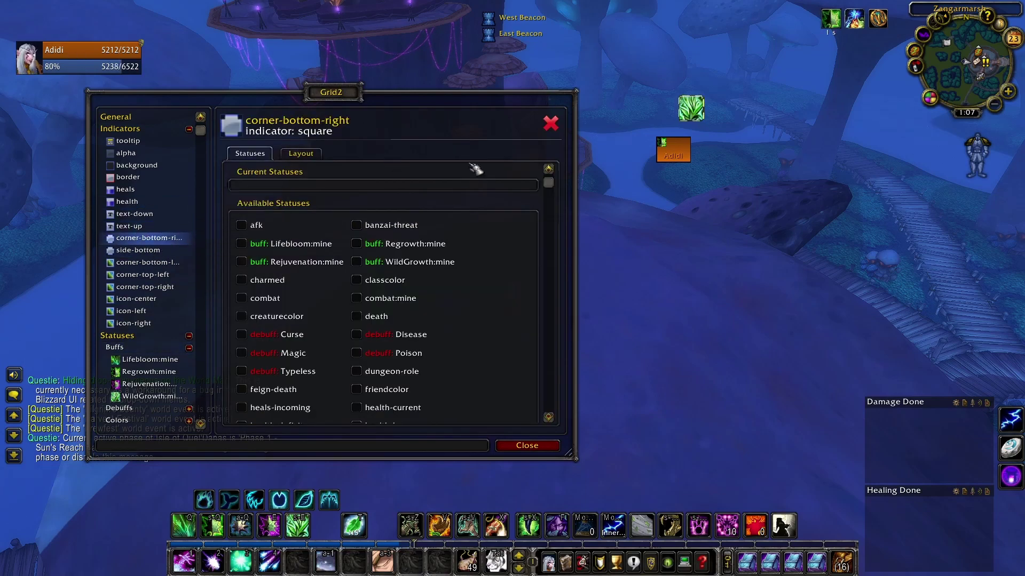
pyautogui.click(408, 262)
pyautogui.click(301, 154)
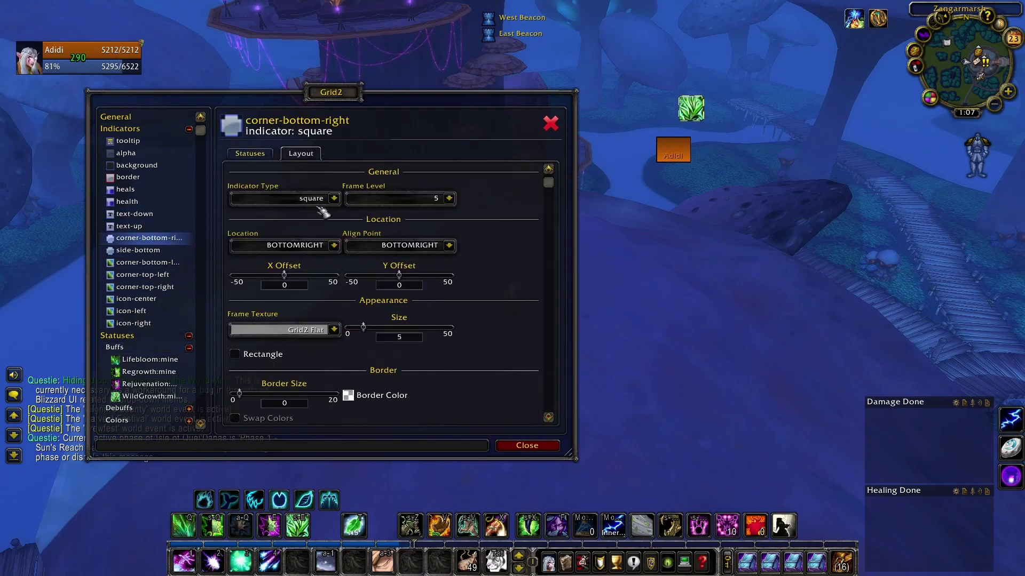
pyautogui.click(333, 198)
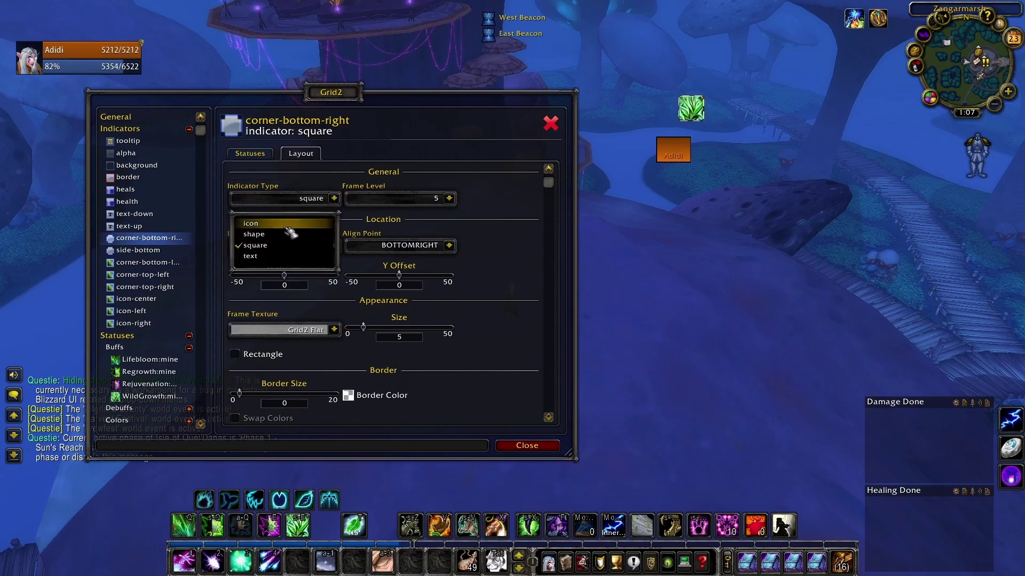
pyautogui.click(293, 224)
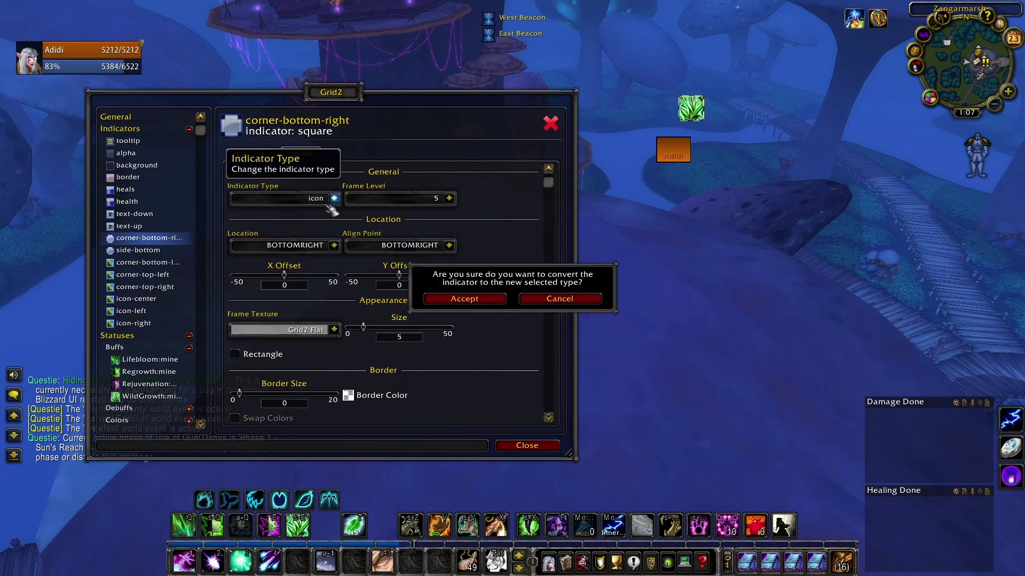
pyautogui.click(465, 300)
pyautogui.click(333, 326)
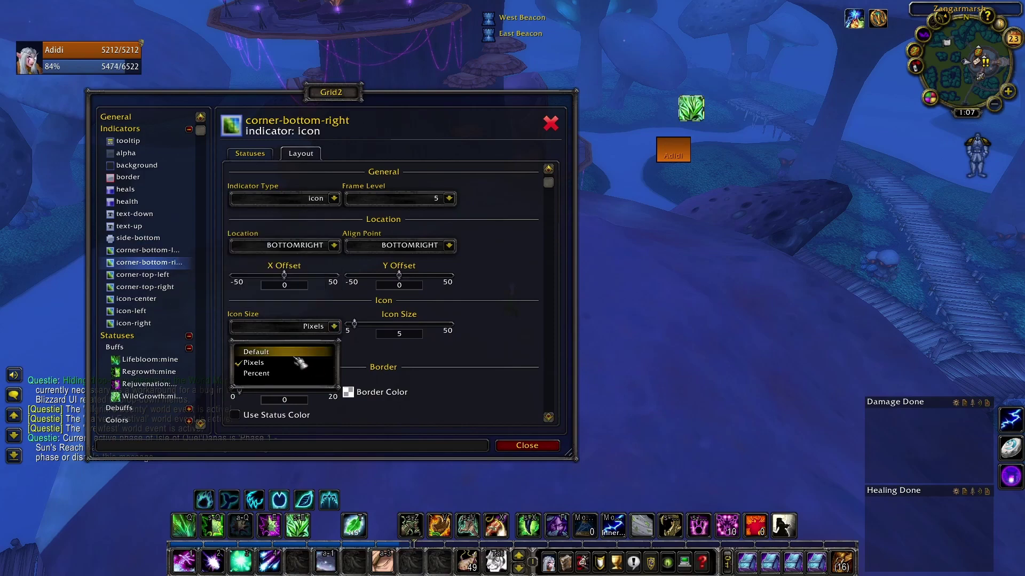
pyautogui.click(295, 353)
pyautogui.scroll(-5, 544, 391)
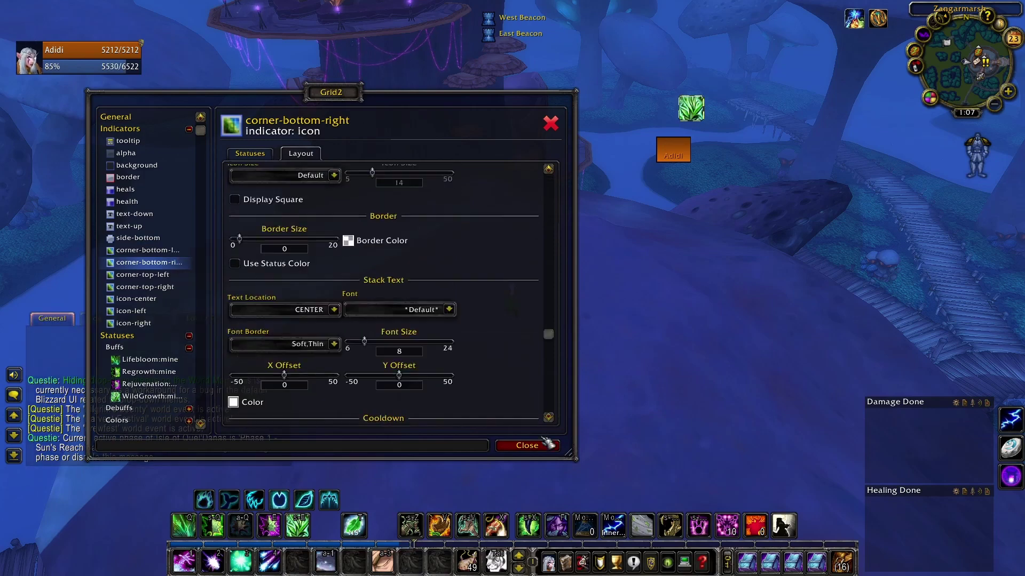
pyautogui.click(546, 444)
# Run /reload, cast Rejuvenation, Regrowth and Lifebloom on yourself, and reopen Grid2
pyautogui.write('/reload')
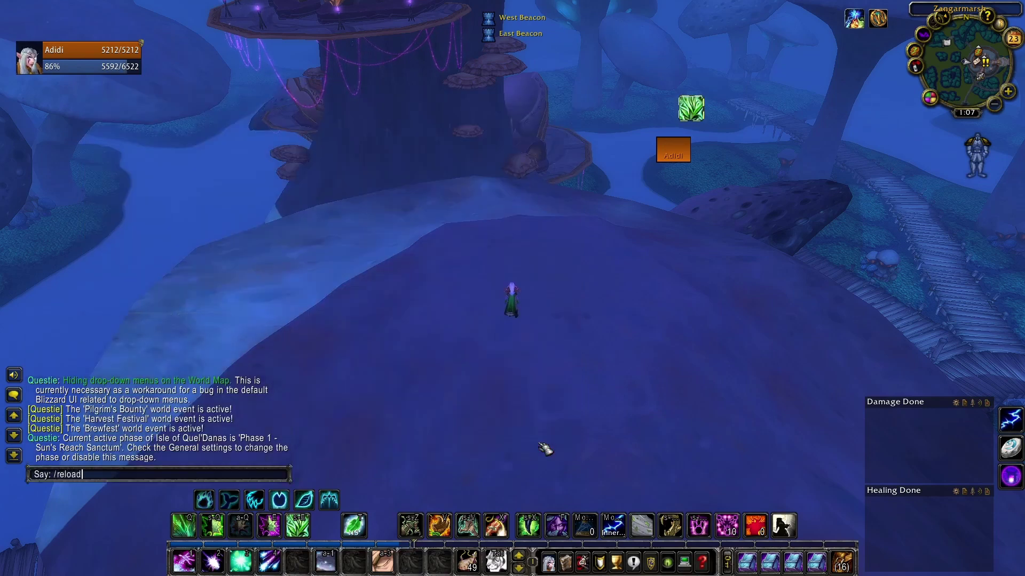
pyautogui.press('Return')
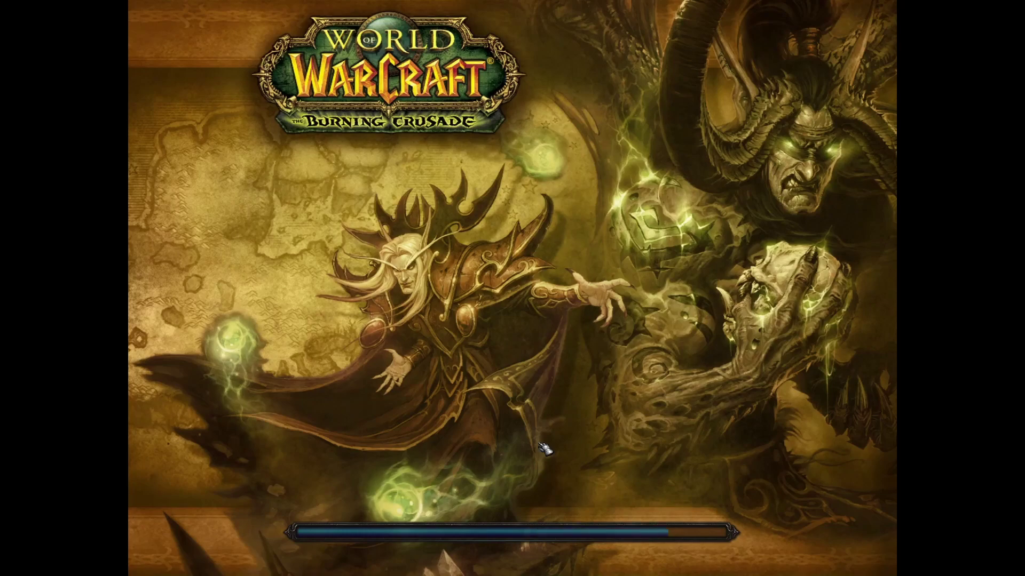
pyautogui.hotkey('shift', 'e')
pyautogui.hotkey('shift', 'e')
pyautogui.hotkey('shift', 'e')
pyautogui.hotkey('shift', 'e')
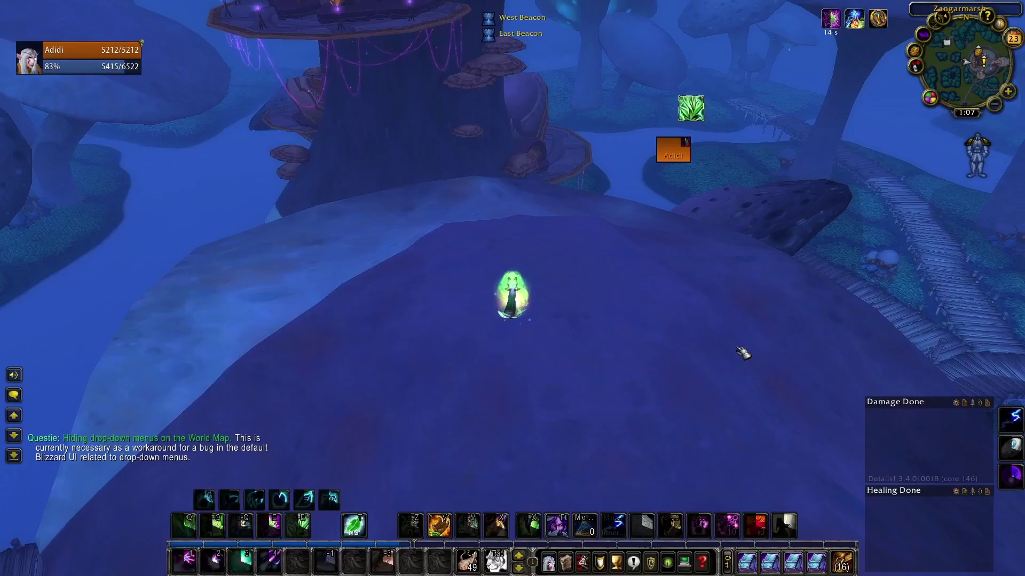
pyautogui.hotkey('shift', 'e')
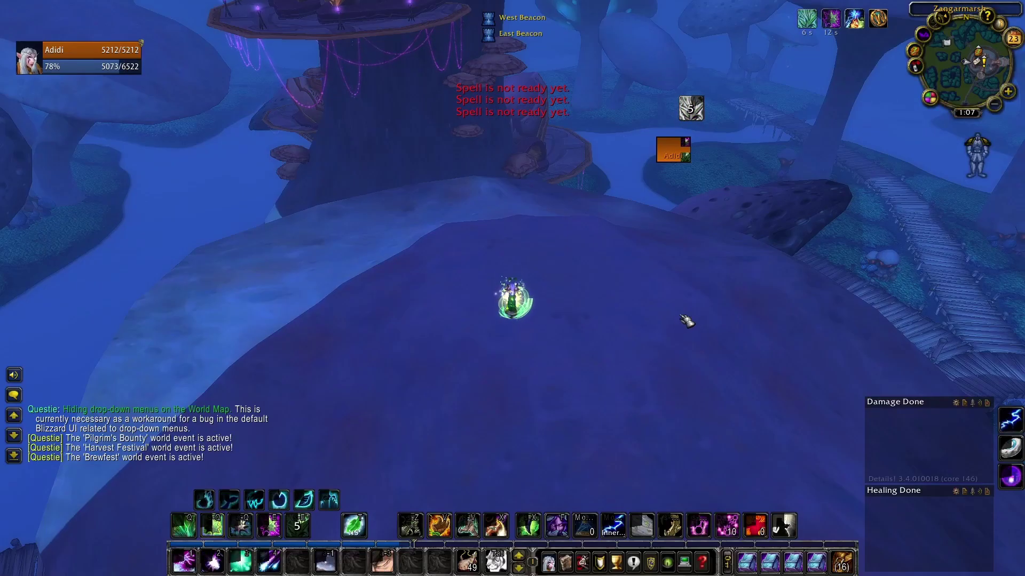
pyautogui.hotkey('shift', 'q')
pyautogui.press('q')
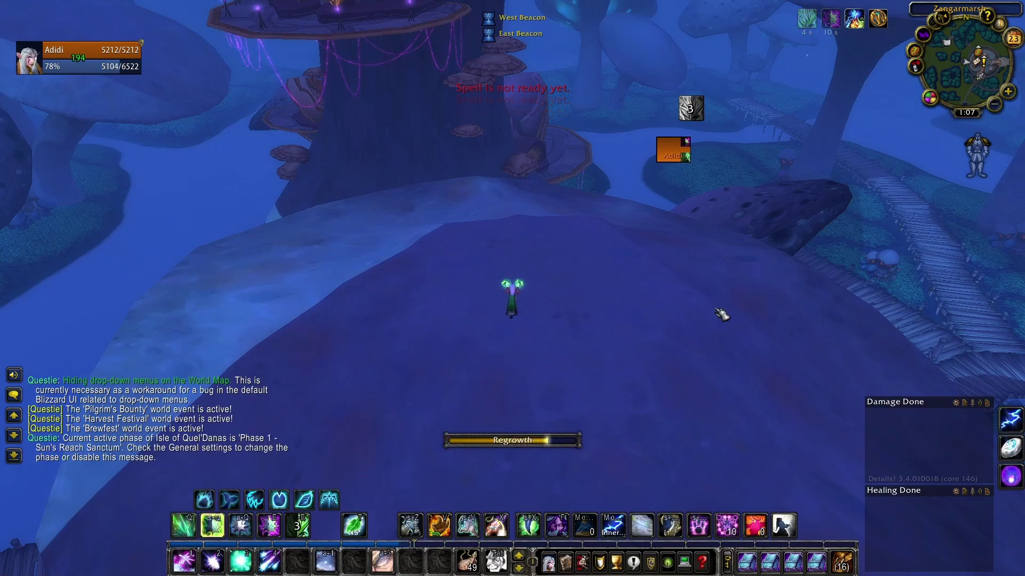
pyautogui.press('q')
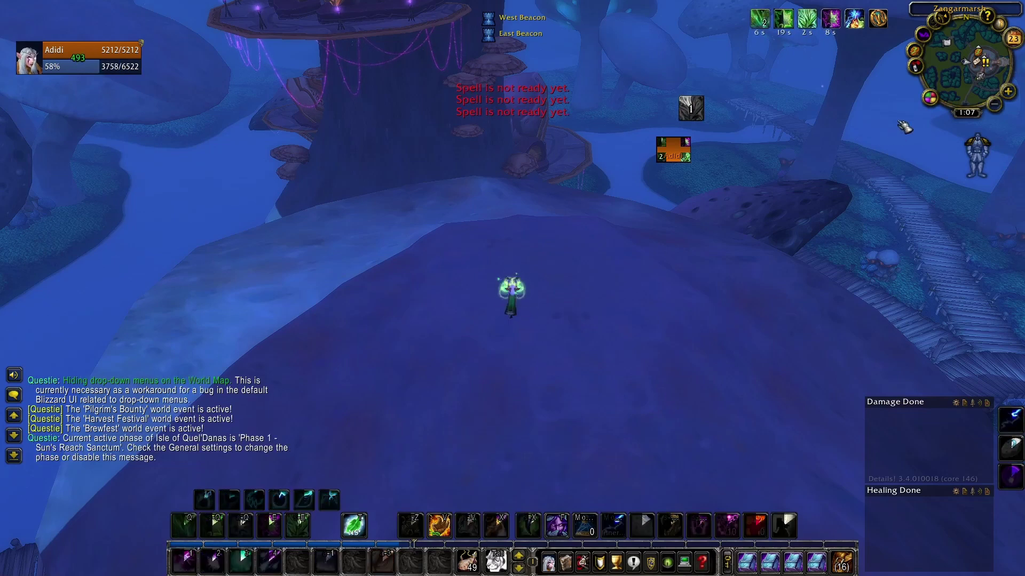
pyautogui.click(930, 97)
# Untick the name status on the text-down indicator
pyautogui.moveTo(430, 107); pyautogui.dragTo(252, 89)
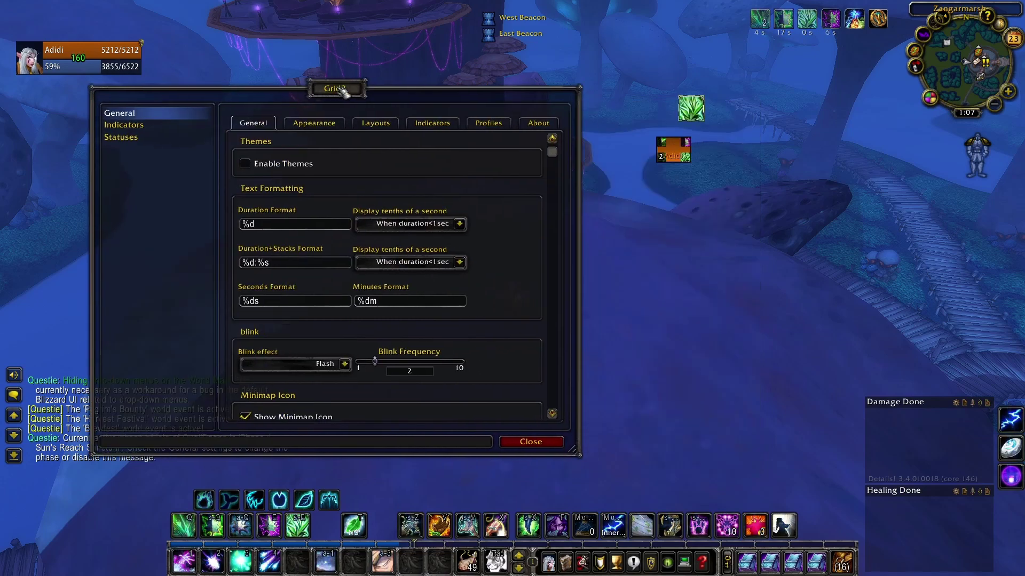
pyautogui.click(155, 137)
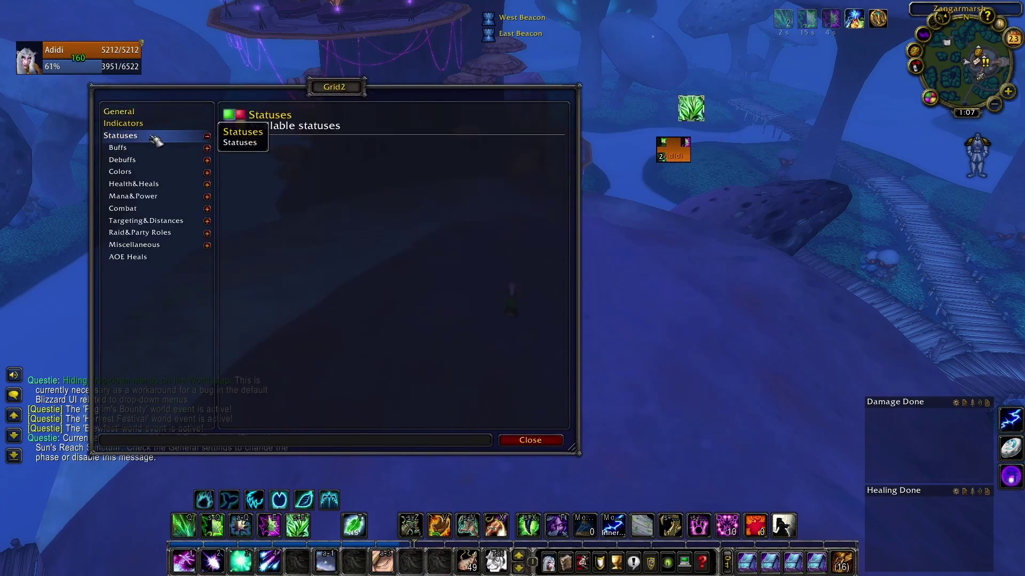
pyautogui.click(155, 123)
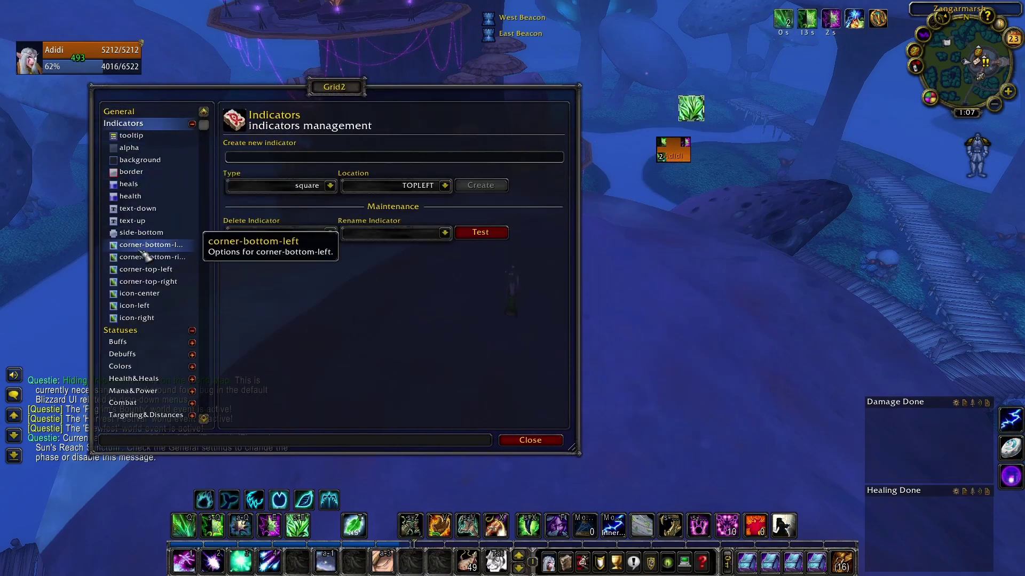
pyautogui.click(157, 213)
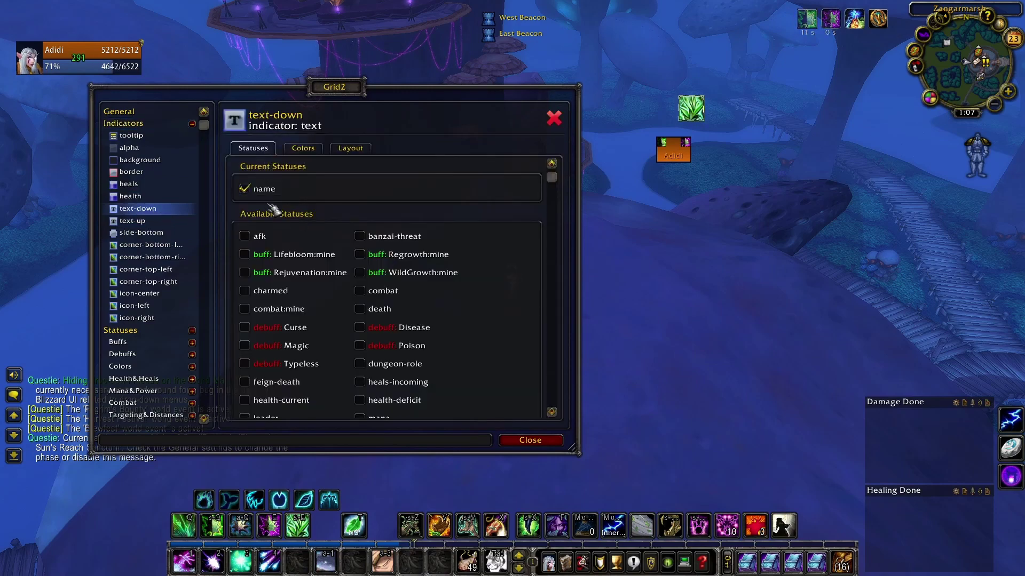
pyautogui.click(245, 188)
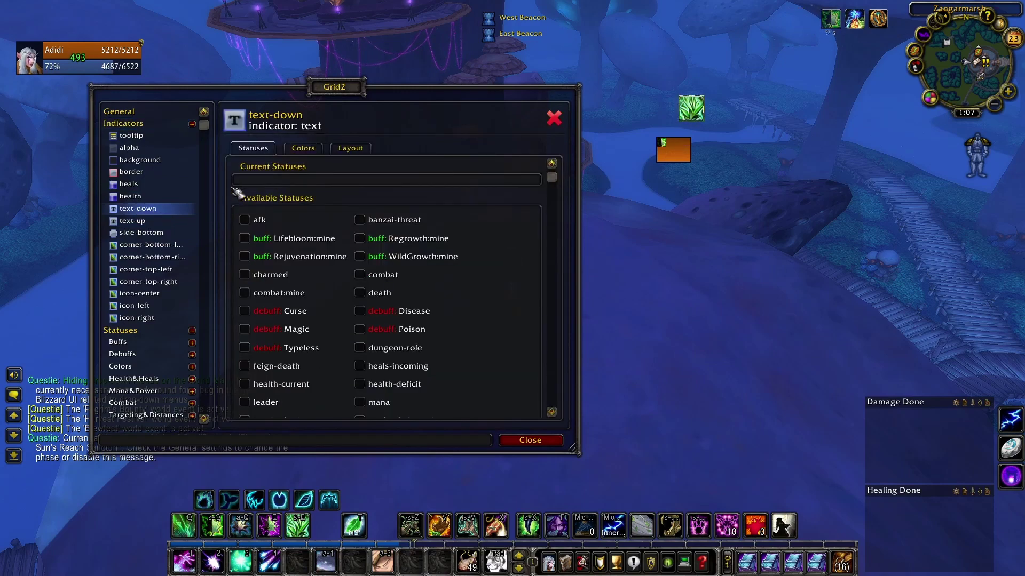
# Add a new text-type indicator named text-middle
pyautogui.click(123, 123)
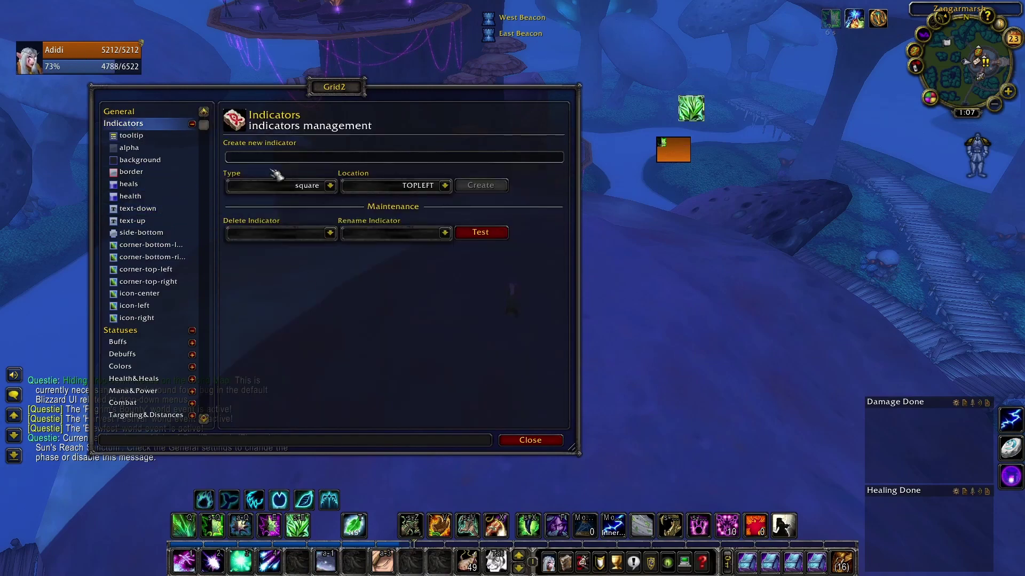
pyautogui.click(328, 186)
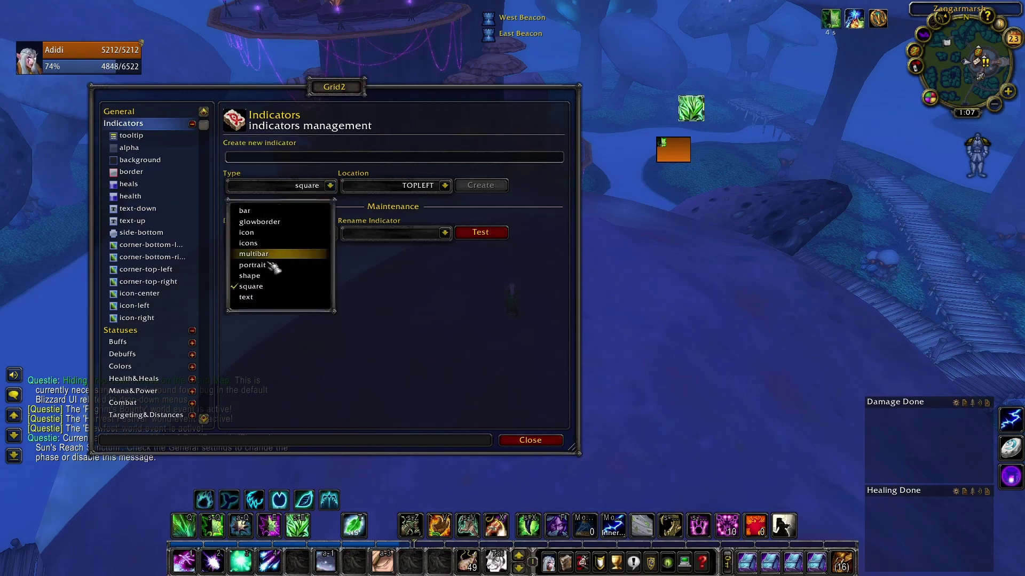
pyautogui.click(247, 297)
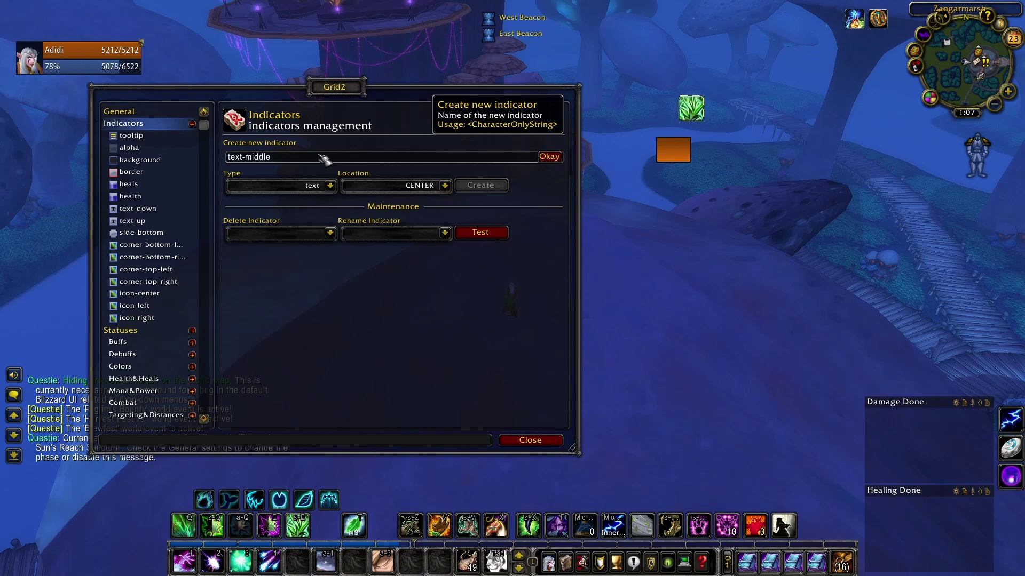
pyautogui.click(549, 157)
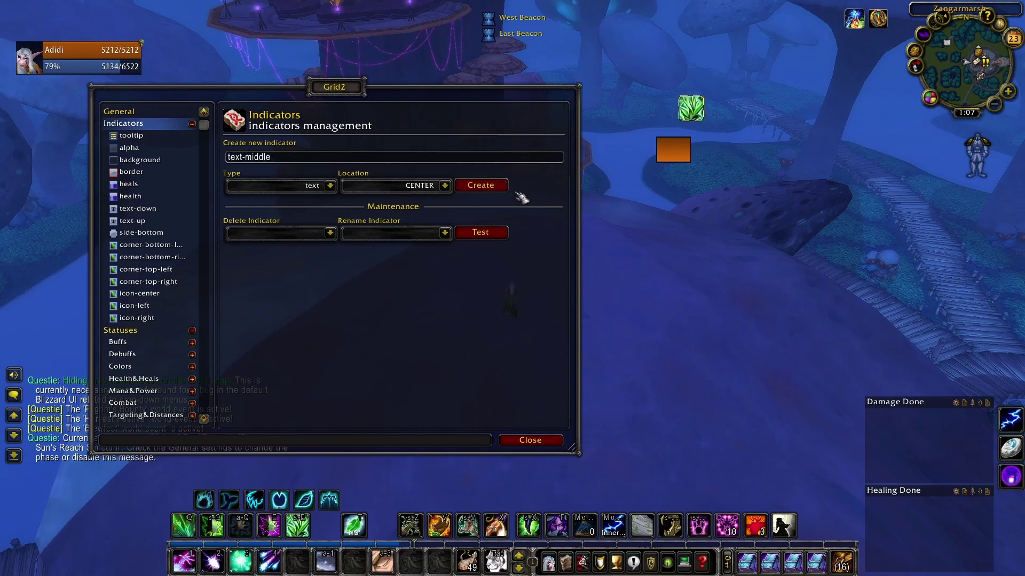
pyautogui.click(496, 188)
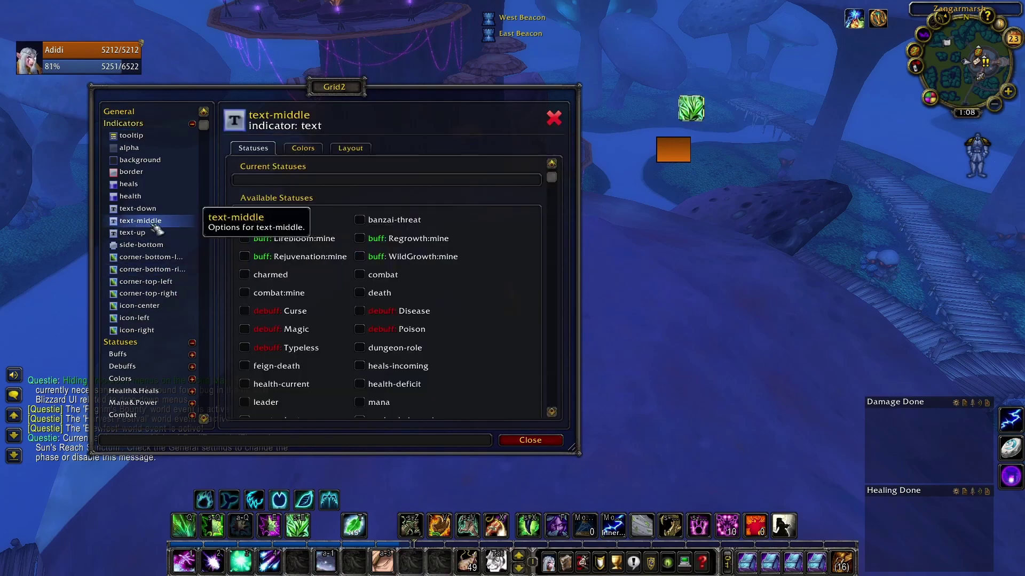
# Give text-middle the name status and the classcolor colour status
pyautogui.scroll(-1, 430, 319)
pyautogui.scroll(-3, 427, 318)
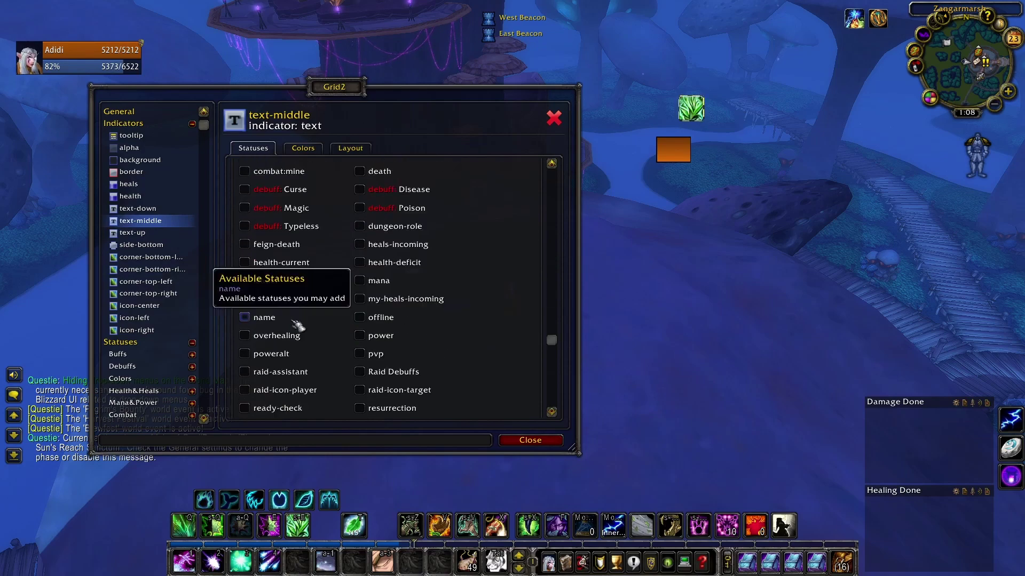
pyautogui.click(294, 322)
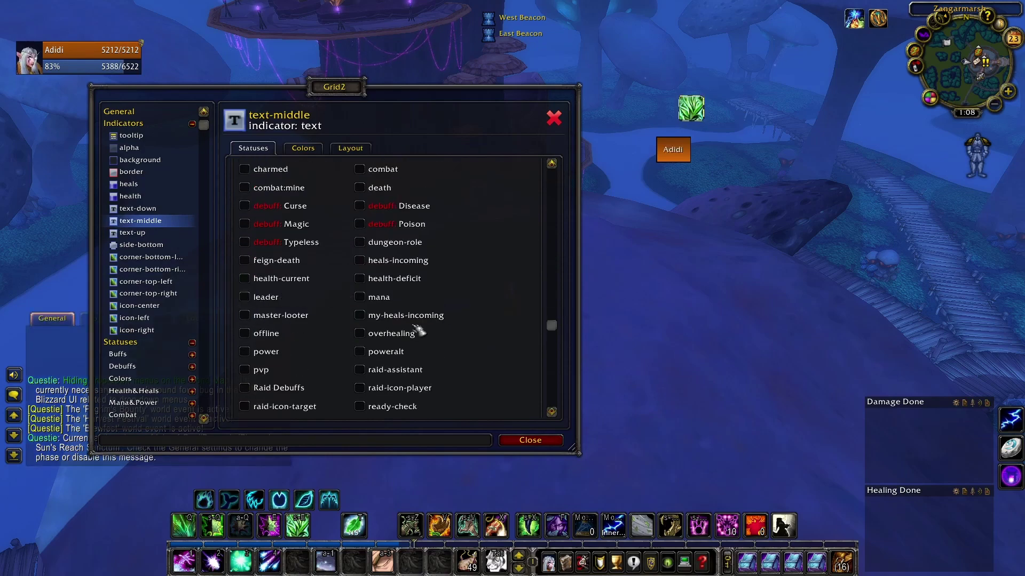
pyautogui.click(300, 150)
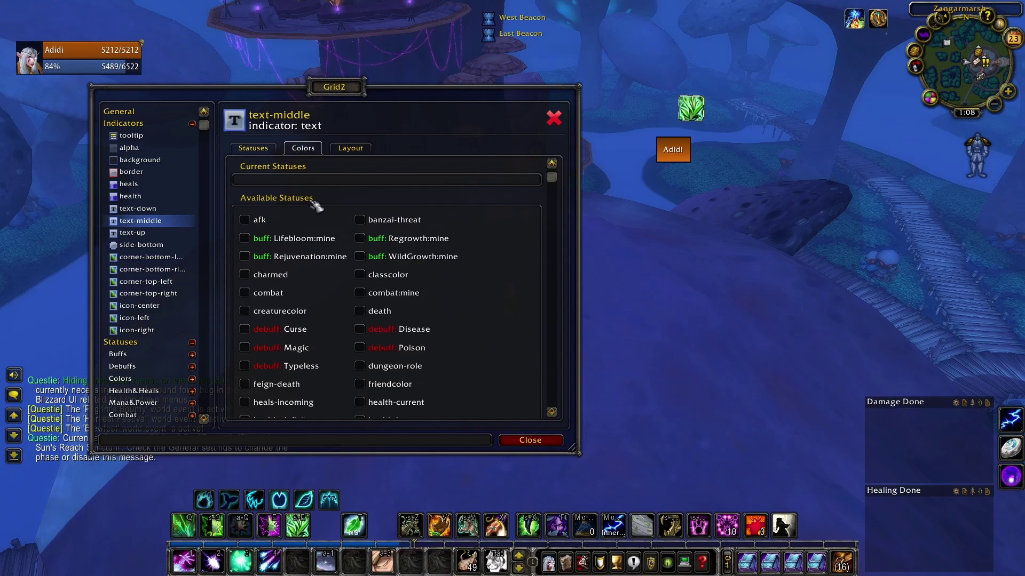
pyautogui.click(398, 276)
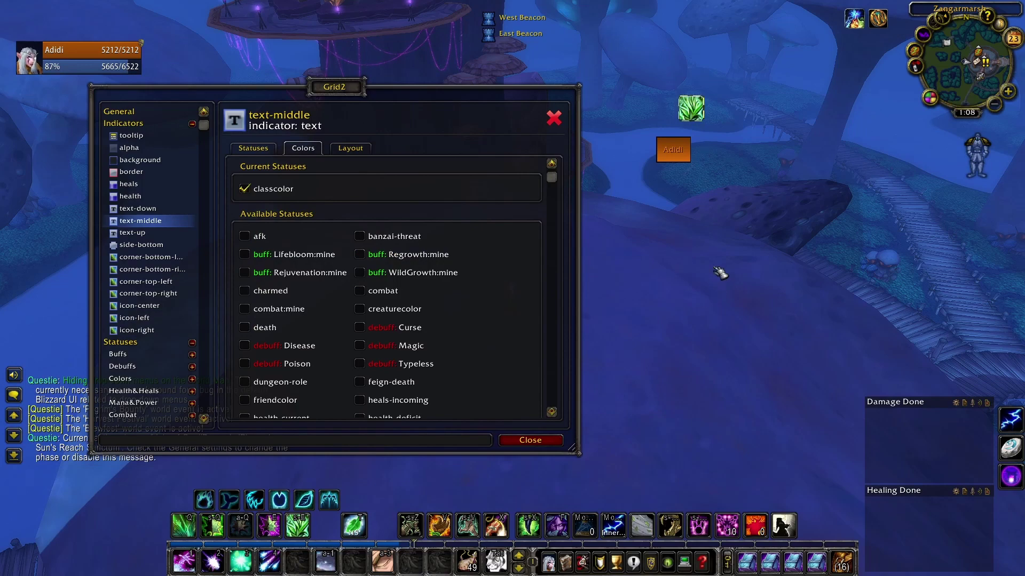
# Cast several heals on yourself to check the centred class-coloured name
pyautogui.press('q')
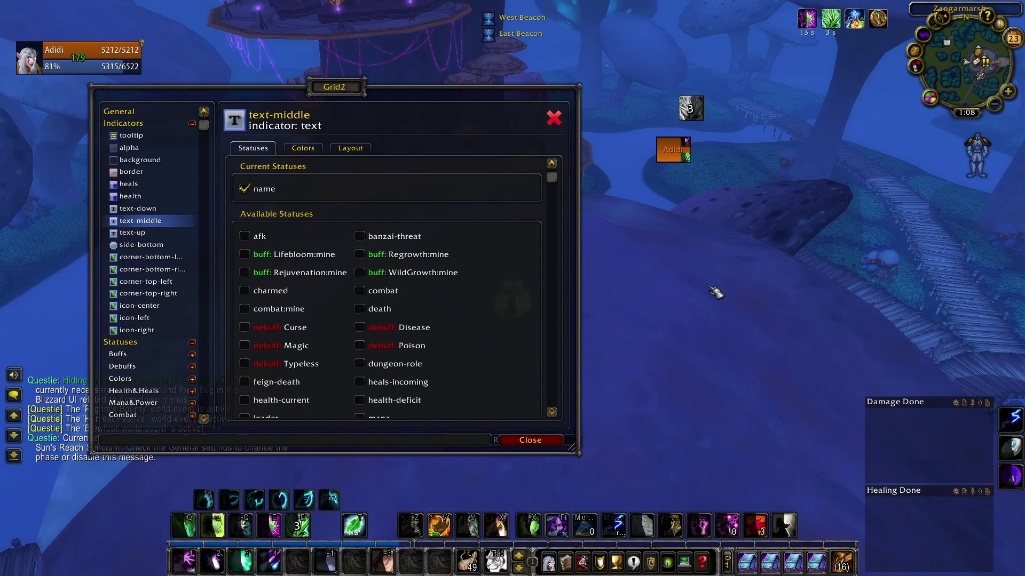
pyautogui.hotkey('shift', 'q')
pyautogui.press('q')
pyautogui.press('q')
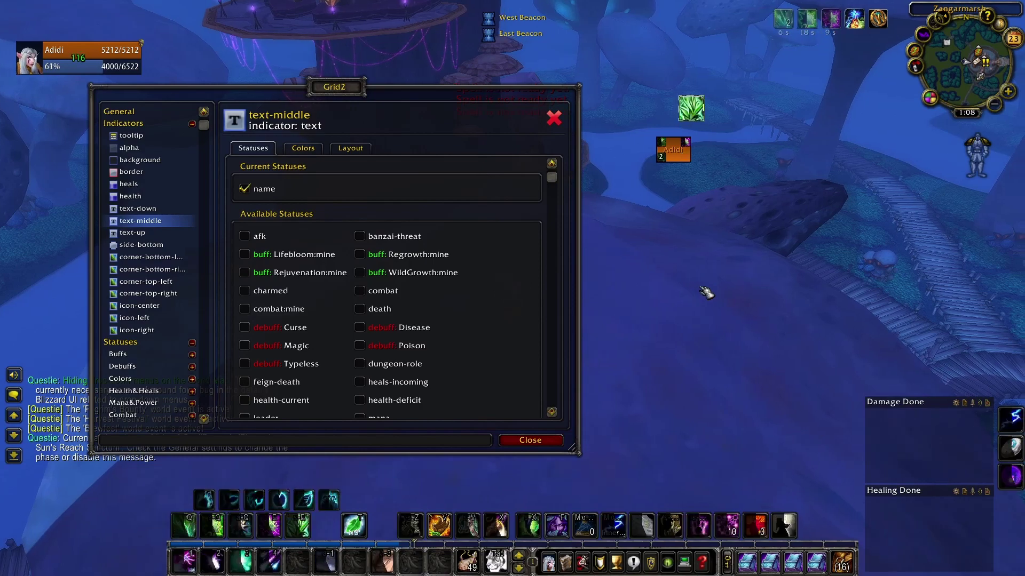
pyautogui.press('q')
pyautogui.hotkey('shift', 'q')
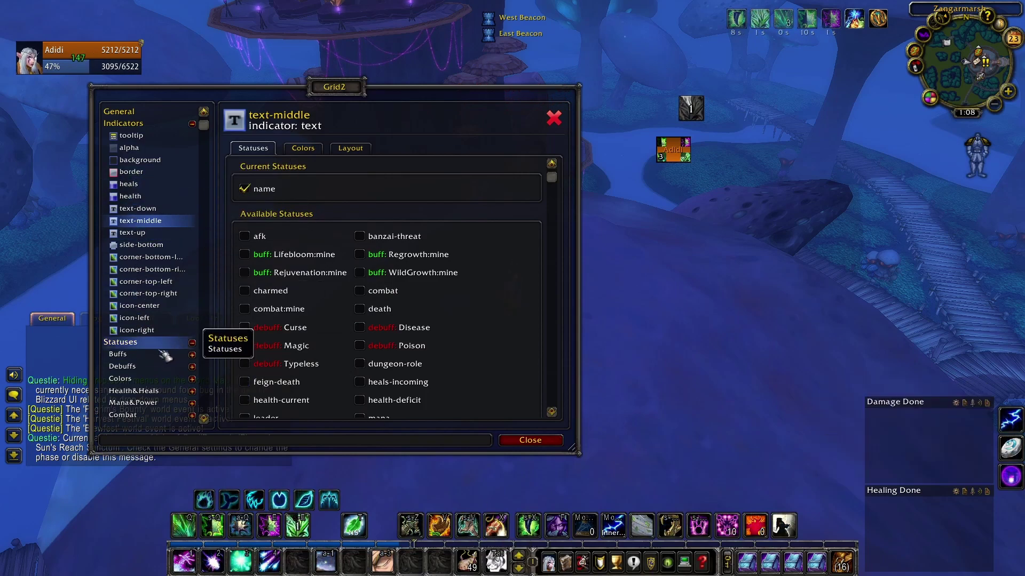
# Create an AbolishPoison buff status from the Abolish Poison spell
pyautogui.click(163, 354)
pyautogui.write('Abolish Poison')
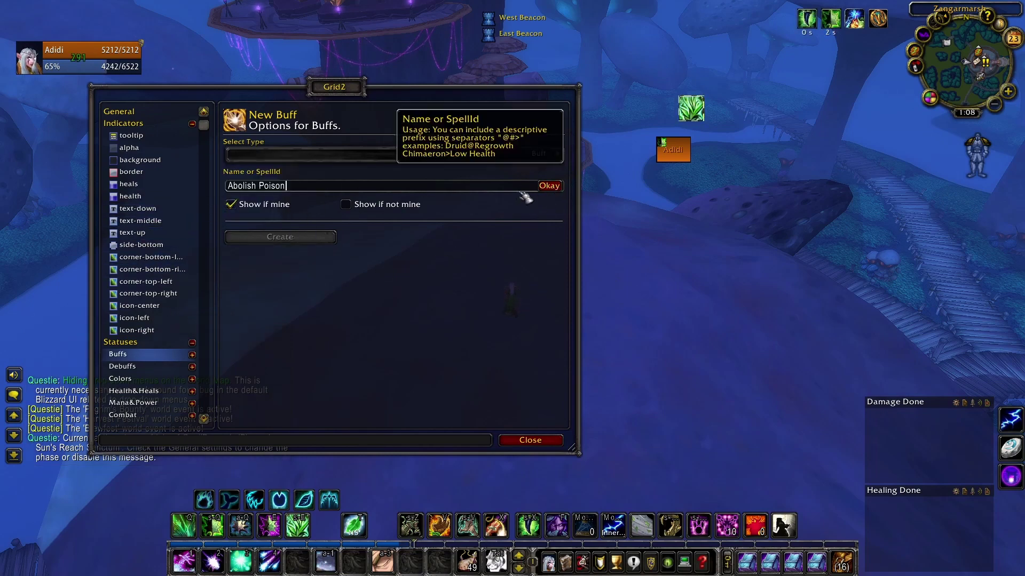
pyautogui.click(554, 190)
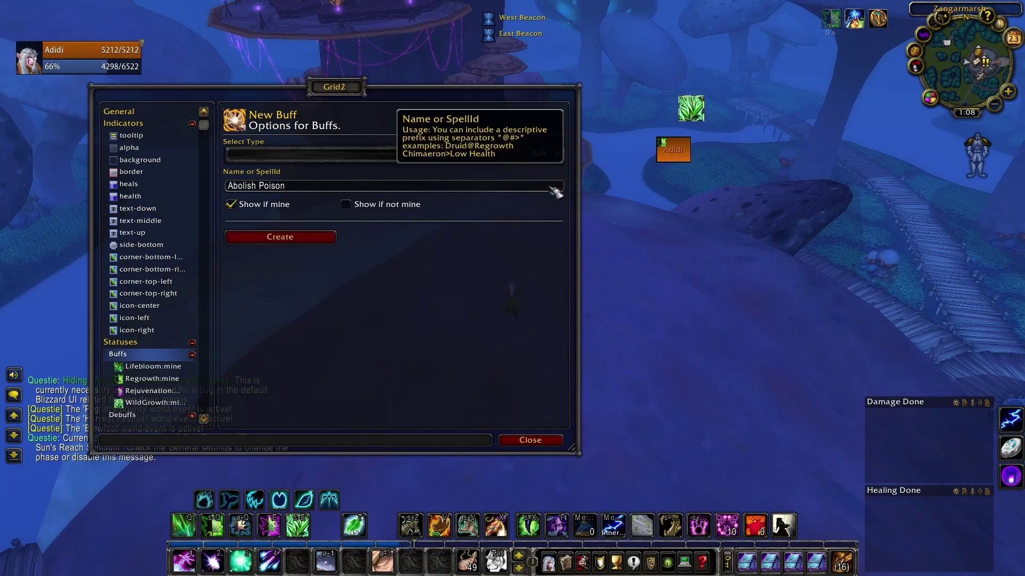
pyautogui.click(160, 355)
pyautogui.click(268, 237)
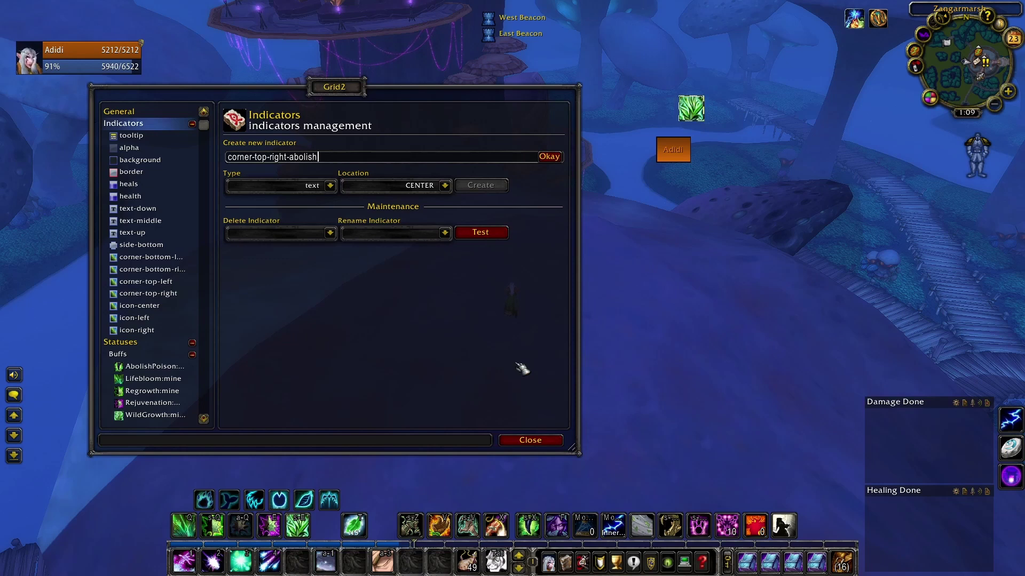
# Create the icon indicator corner-top-right-abolish at CENTER location and select it
pyautogui.click(331, 186)
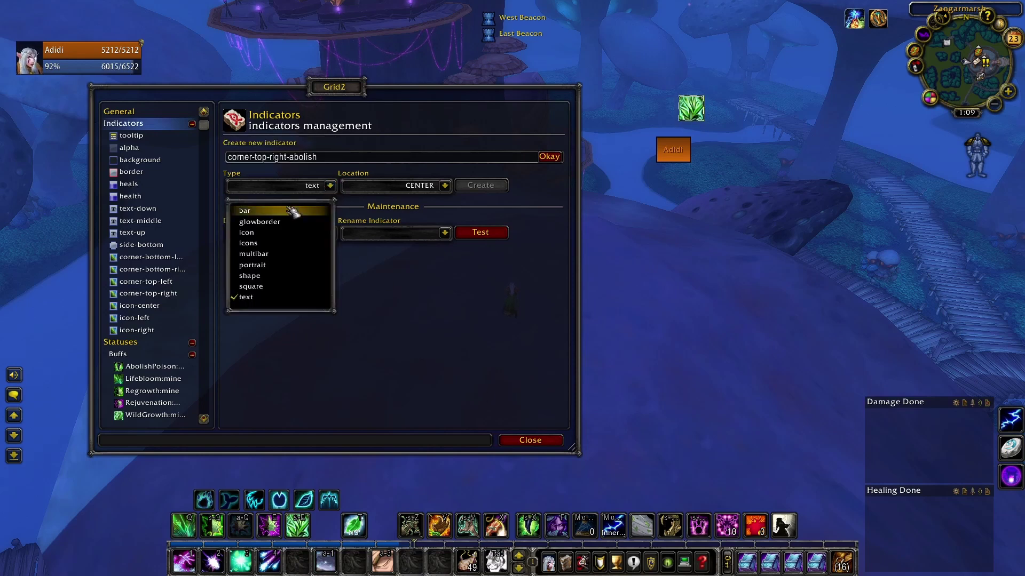
pyautogui.click(267, 233)
pyautogui.click(444, 186)
pyautogui.click(375, 158)
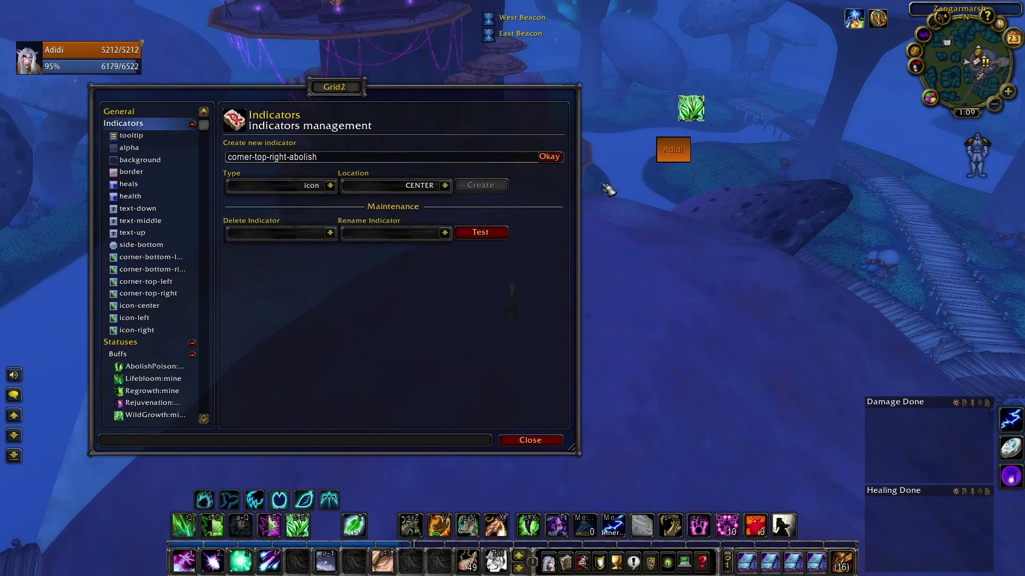
pyautogui.click(555, 157)
pyautogui.click(480, 186)
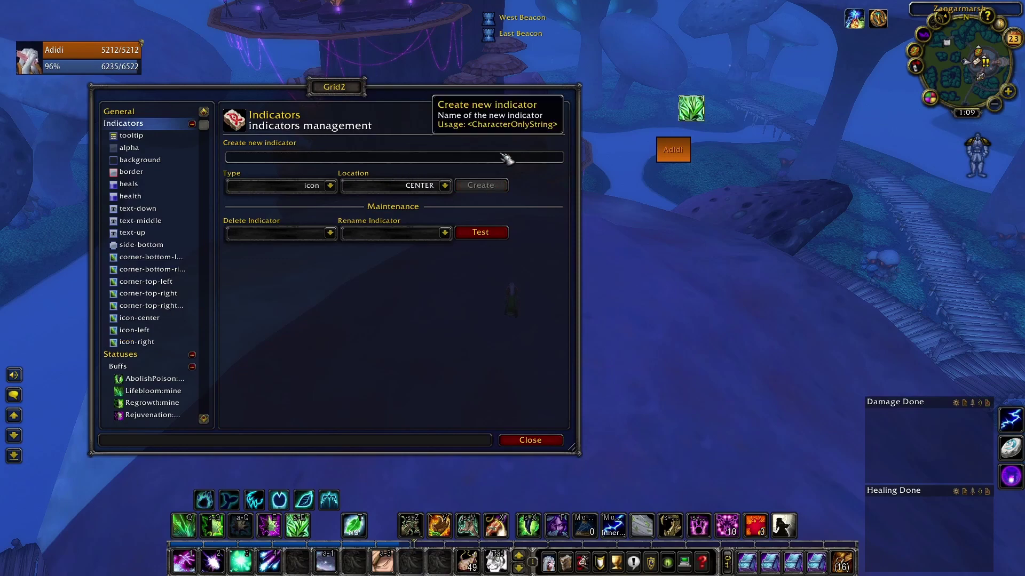
pyautogui.click(139, 306)
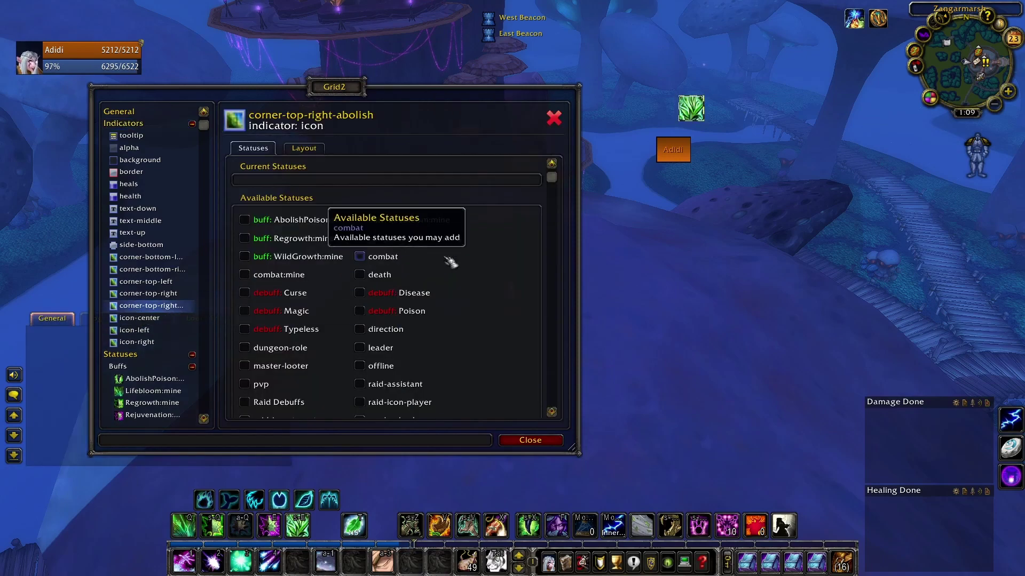
# Show the AbolishPoison:mine buff on corner-top-right-abolish, anchored at CENTER with default icon size
pyautogui.click(288, 219)
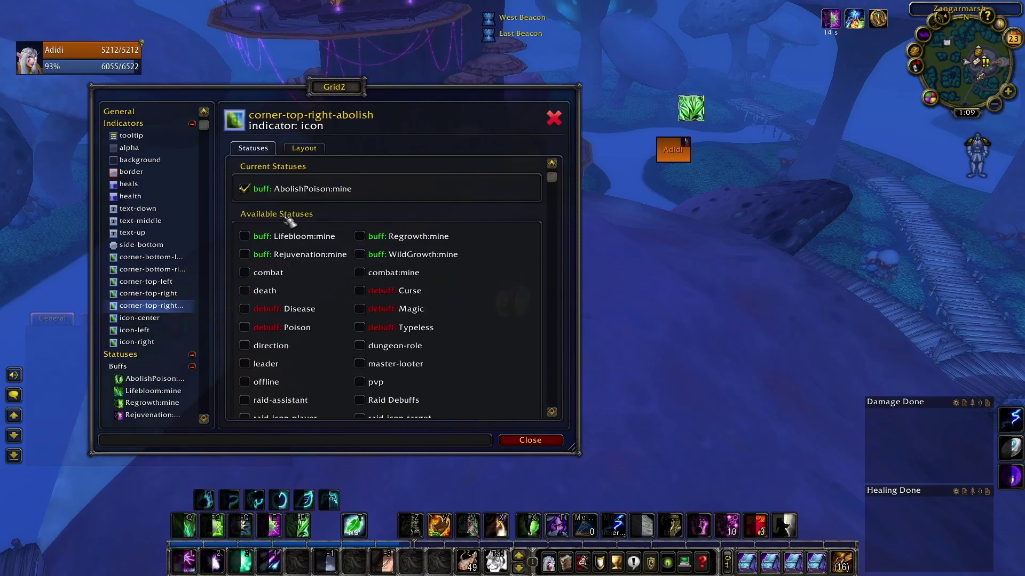
pyautogui.click(302, 148)
pyautogui.click(337, 240)
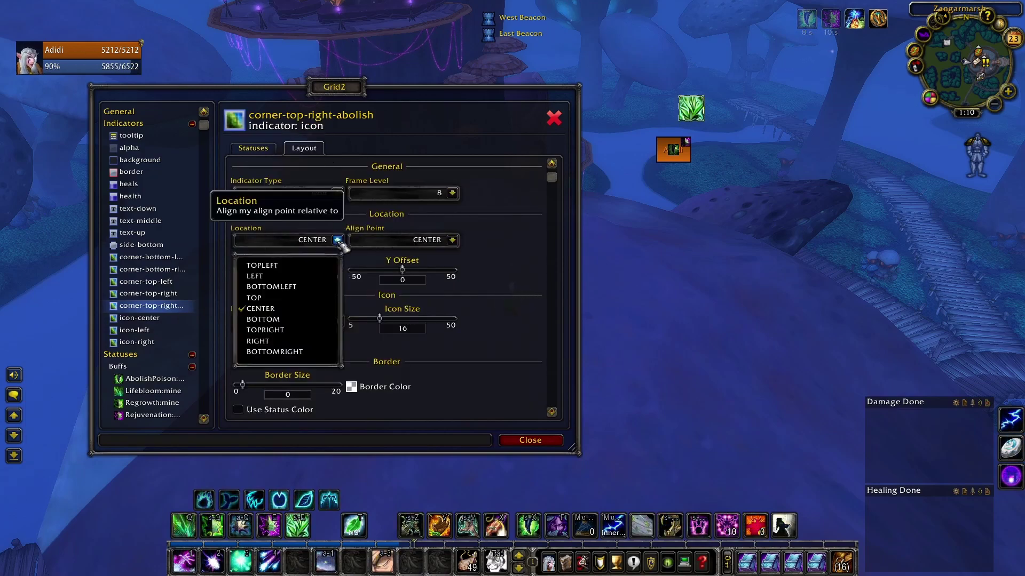
pyautogui.click(347, 251)
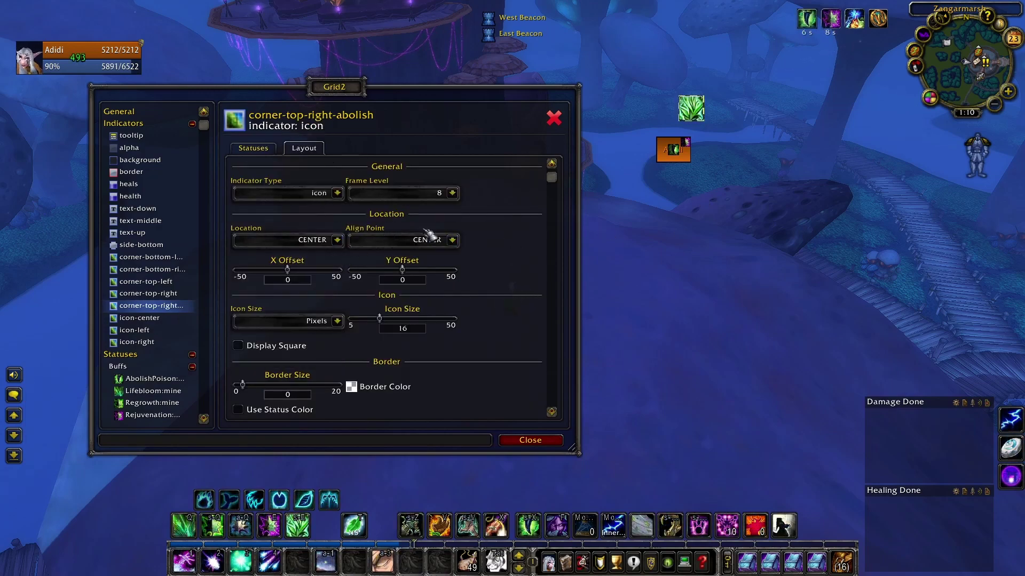
pyautogui.click(337, 320)
pyautogui.click(265, 340)
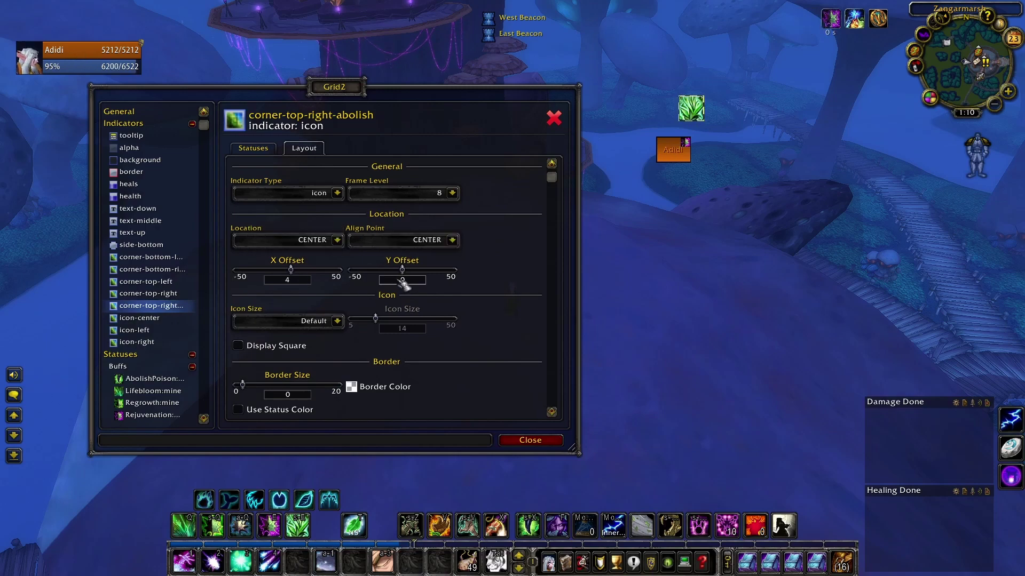
# Offset the Abolish Poison icon by X 4 and Y 11, previewing its position with spell casts
pyautogui.press('1')
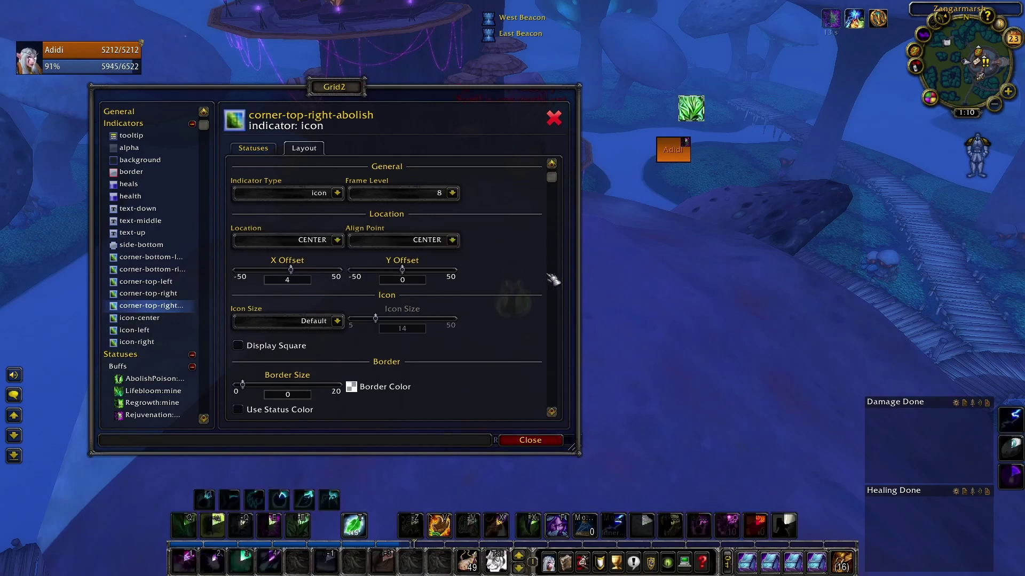
pyautogui.moveTo(402, 270); pyautogui.dragTo(420, 278)
pyautogui.press('1')
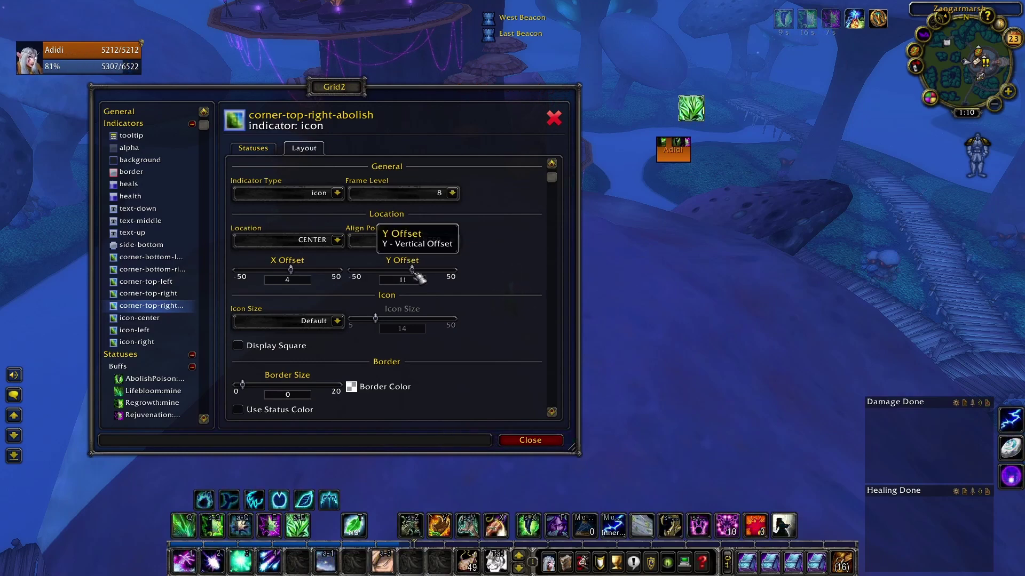
pyautogui.scroll(1, 450, 268)
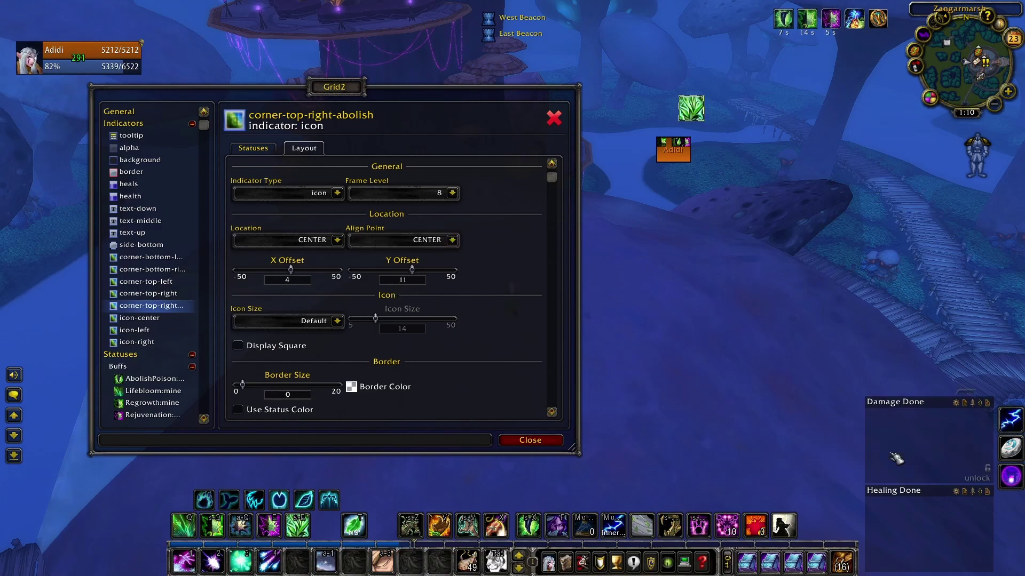
pyautogui.hotkey('shift', 'e')
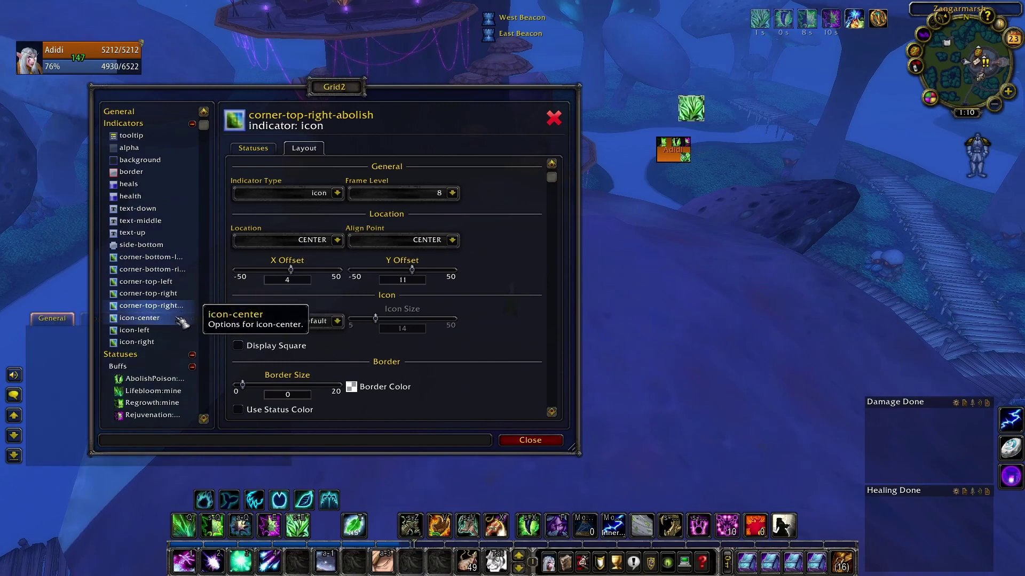
# On icon-center, replace the death and Raid Debuffs statuses with debuff Curse and debuff Poison
pyautogui.click(182, 323)
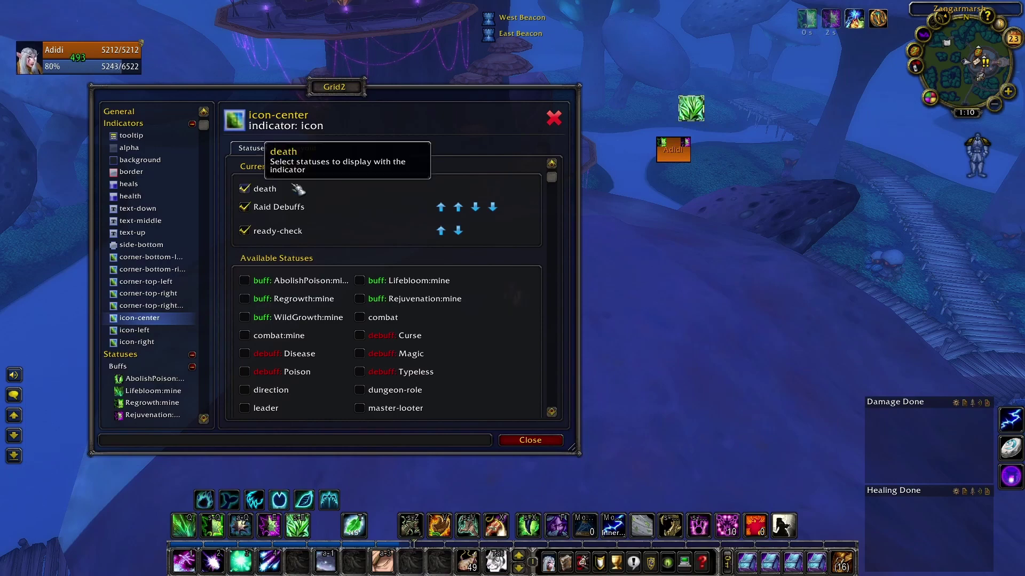
pyautogui.click(291, 189)
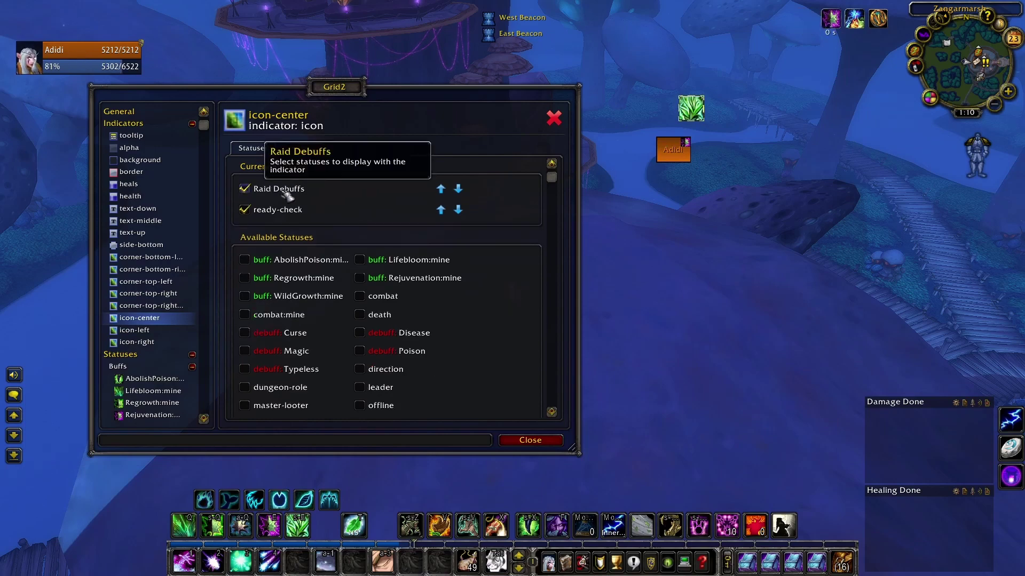
pyautogui.click(284, 192)
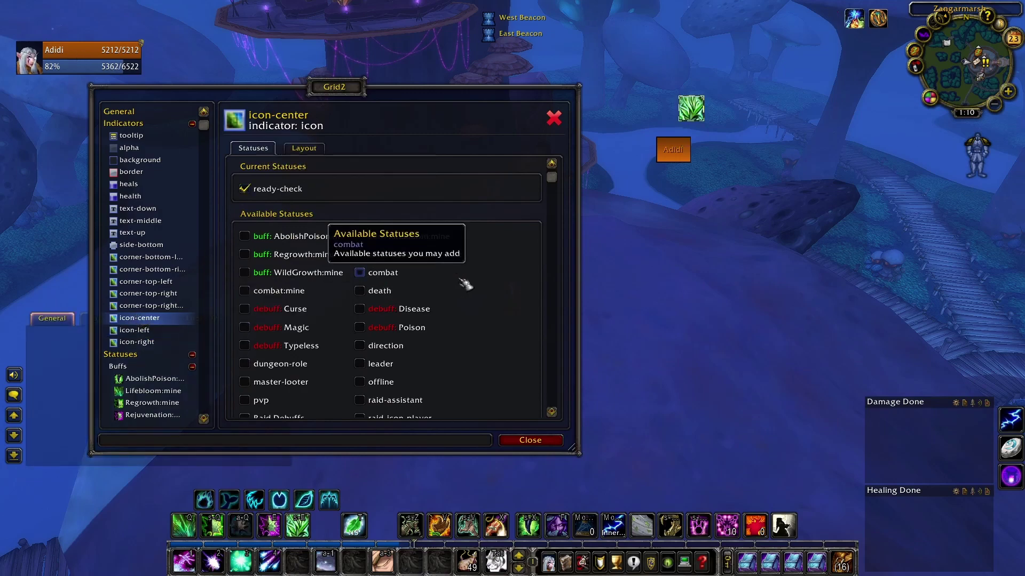
pyautogui.scroll(-2, 470, 344)
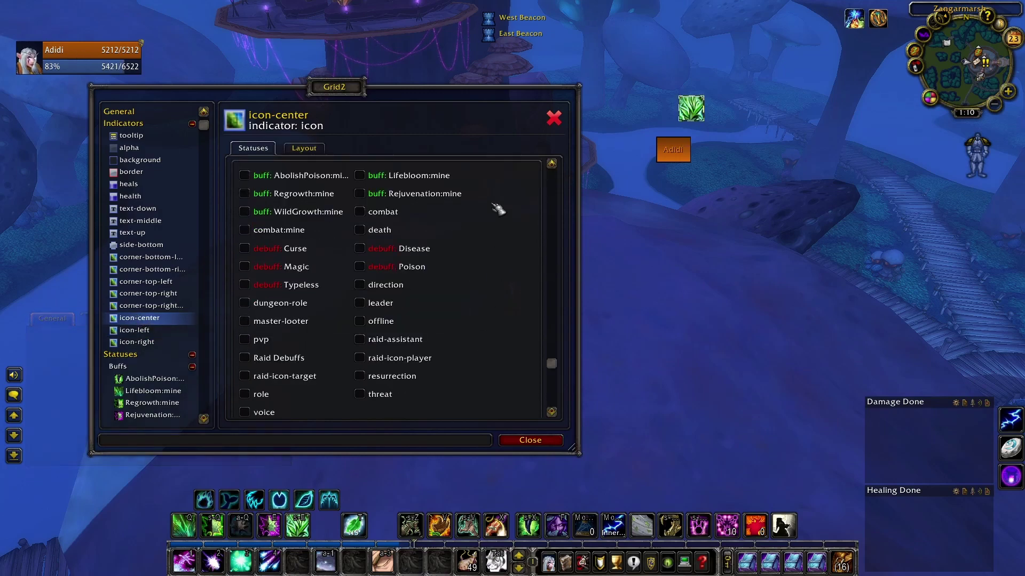
pyautogui.click(293, 260)
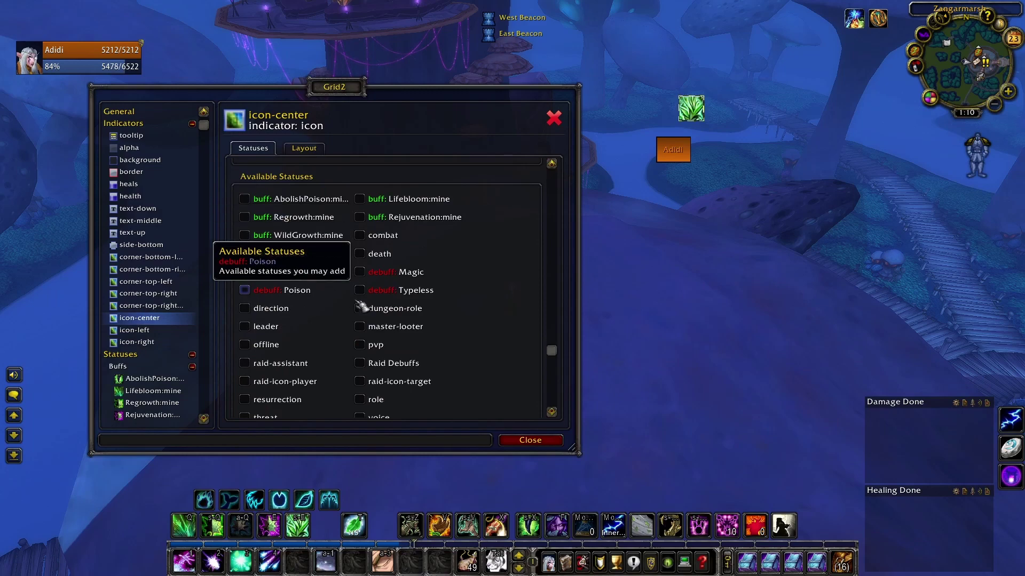
pyautogui.click(304, 294)
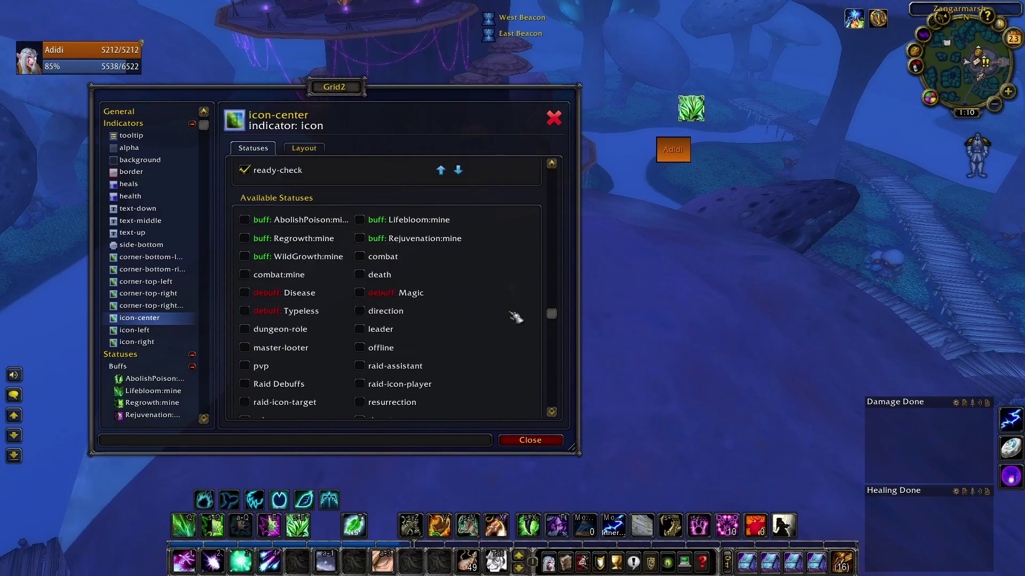
pyautogui.scroll(2, 474, 337)
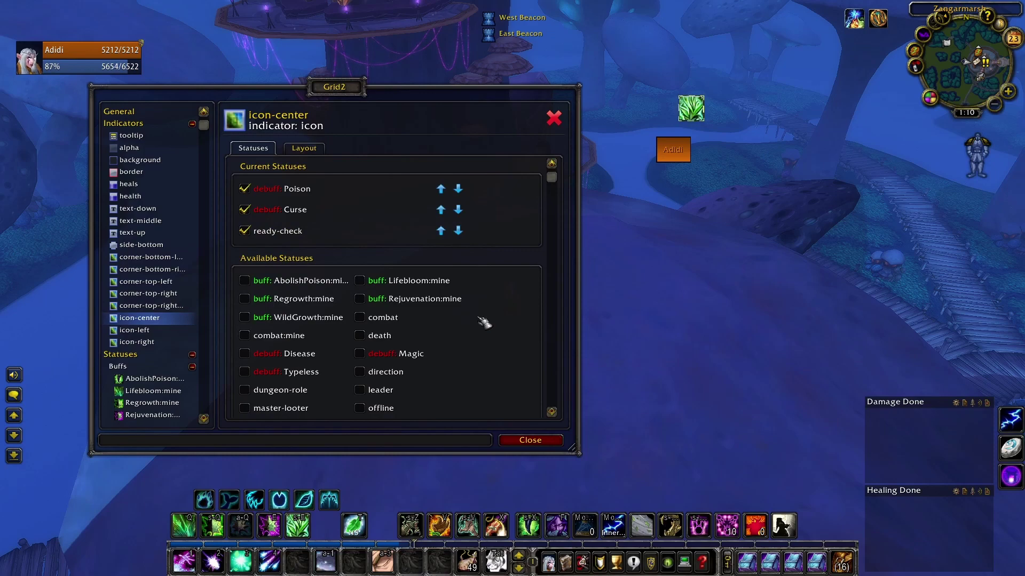
pyautogui.click(315, 150)
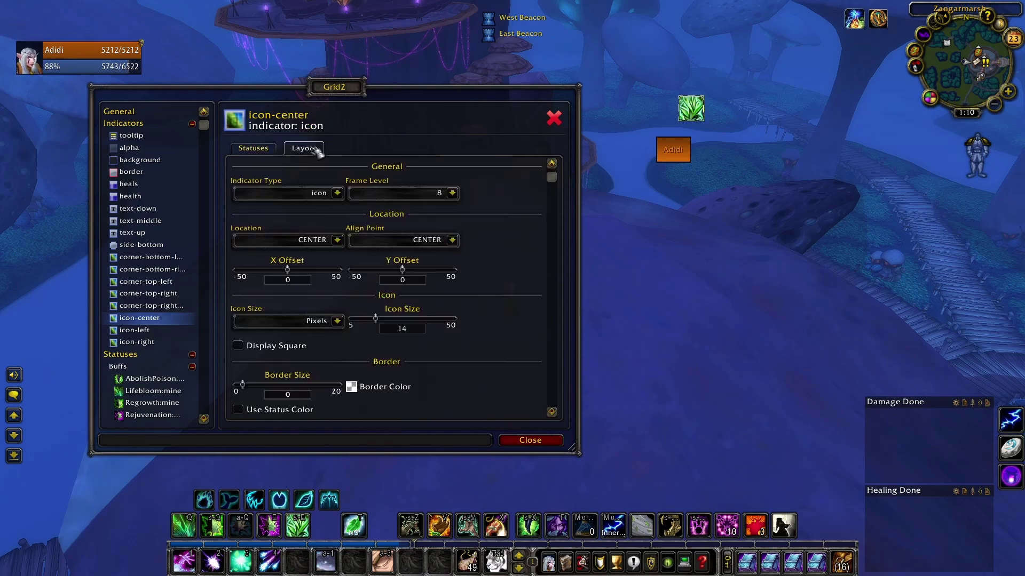
# Add the Rejuvenation:mine buff to the icon-center indicator and test it with a cast
pyautogui.click(252, 149)
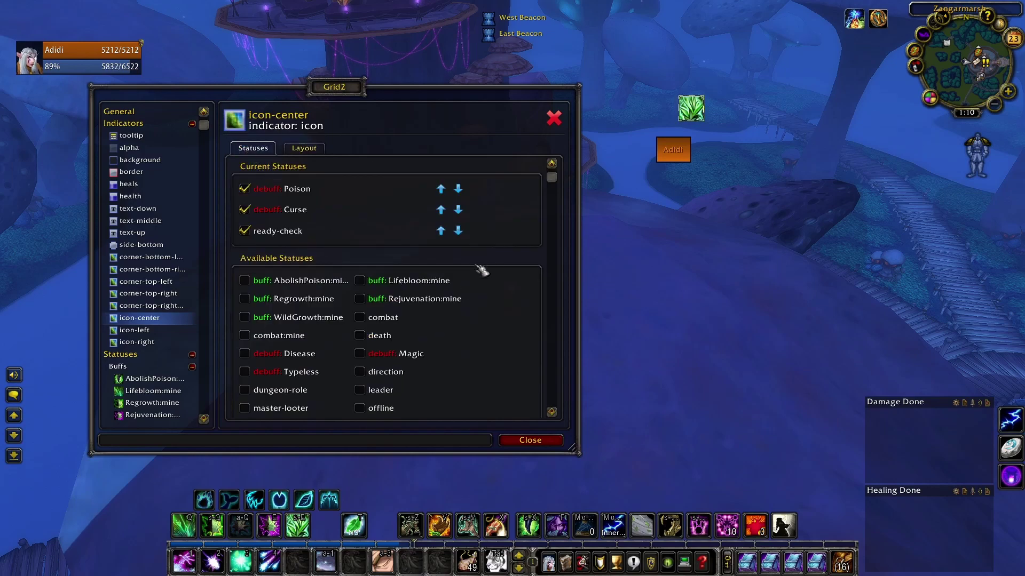
pyautogui.click(423, 300)
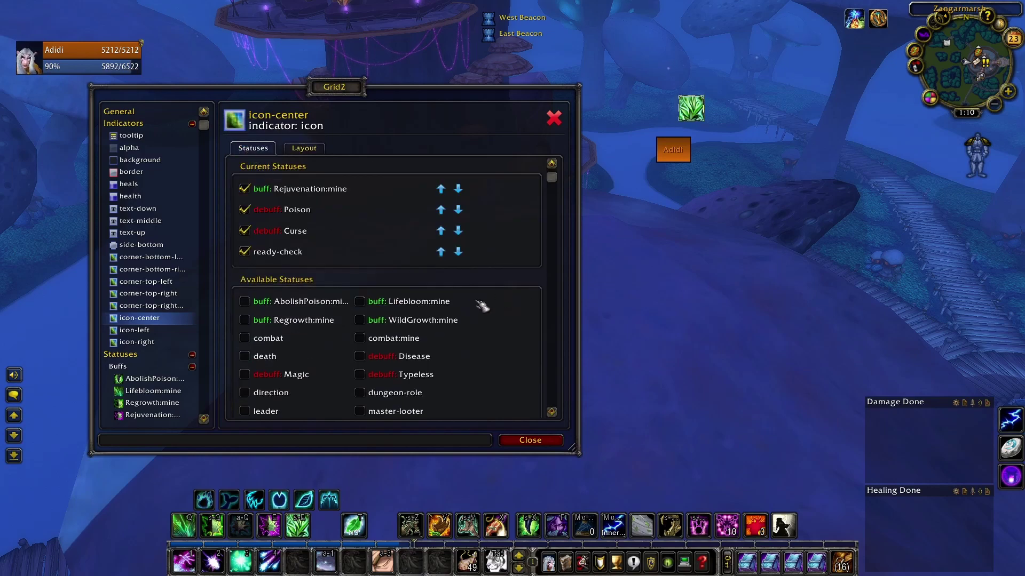
pyautogui.press('1')
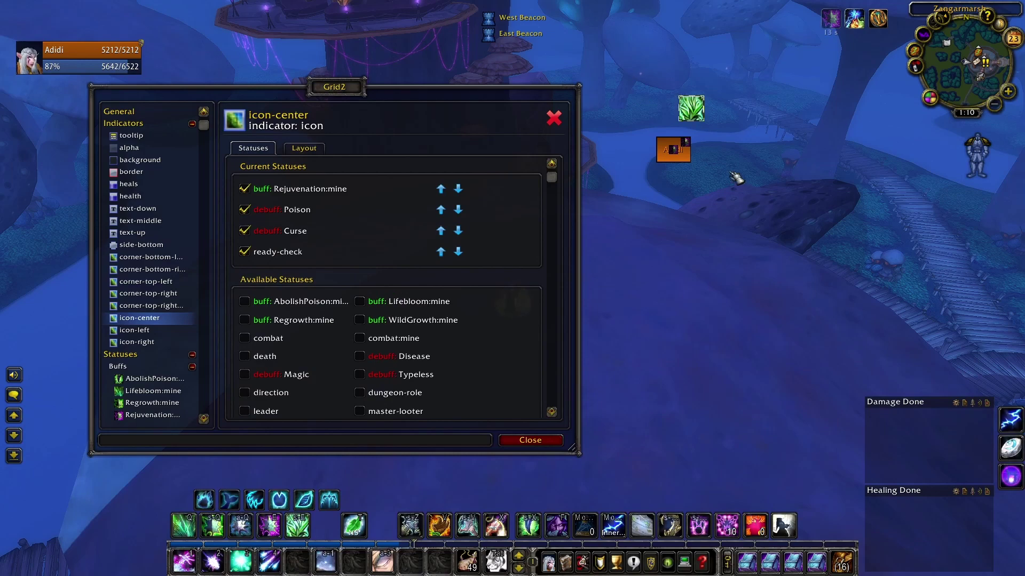
# Set the center icon's size to Percent (40%) and preview the resized icon
pyautogui.click(303, 148)
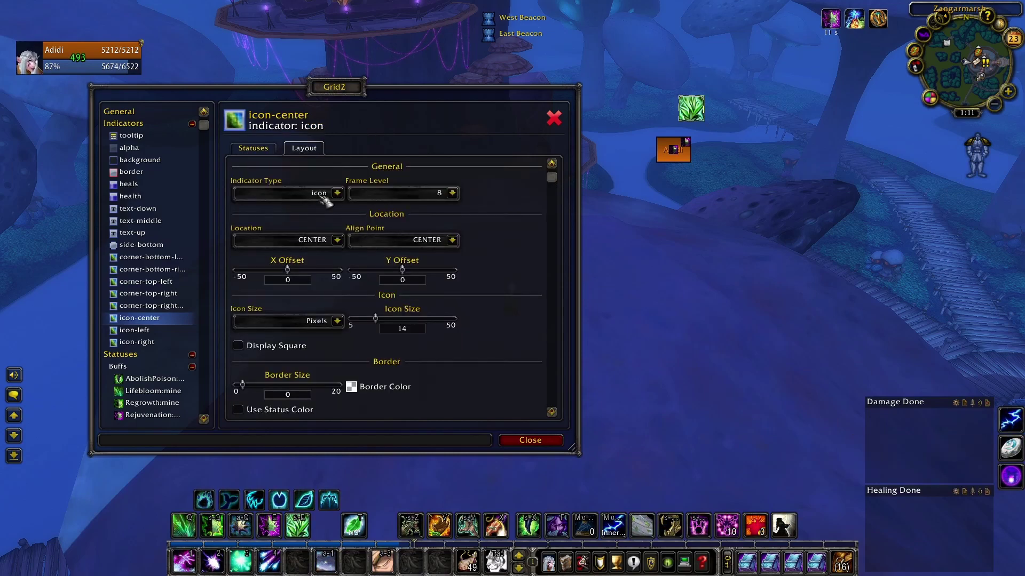
pyautogui.scroll(-1, 343, 293)
pyautogui.scroll(1, 336, 306)
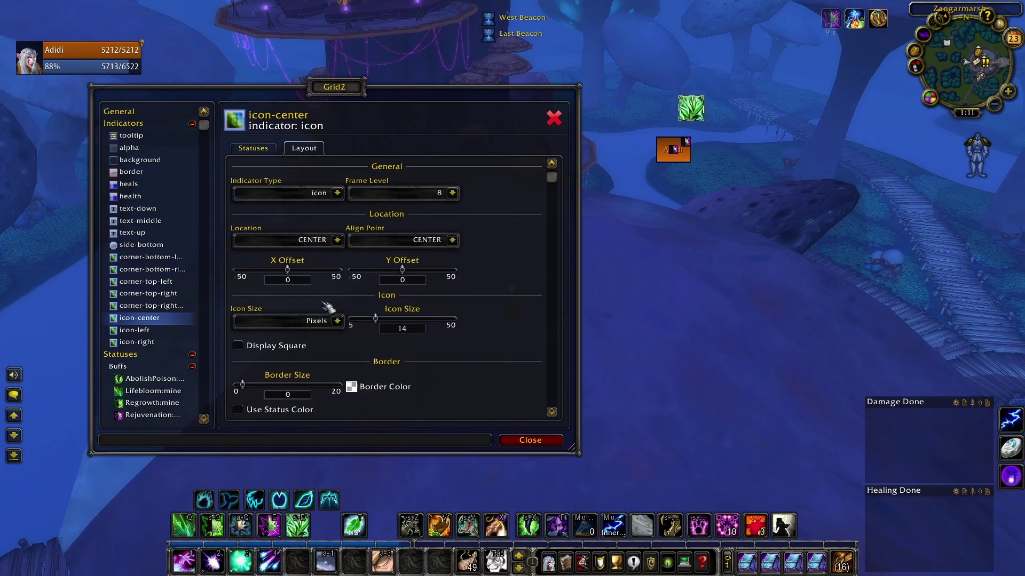
pyautogui.click(341, 322)
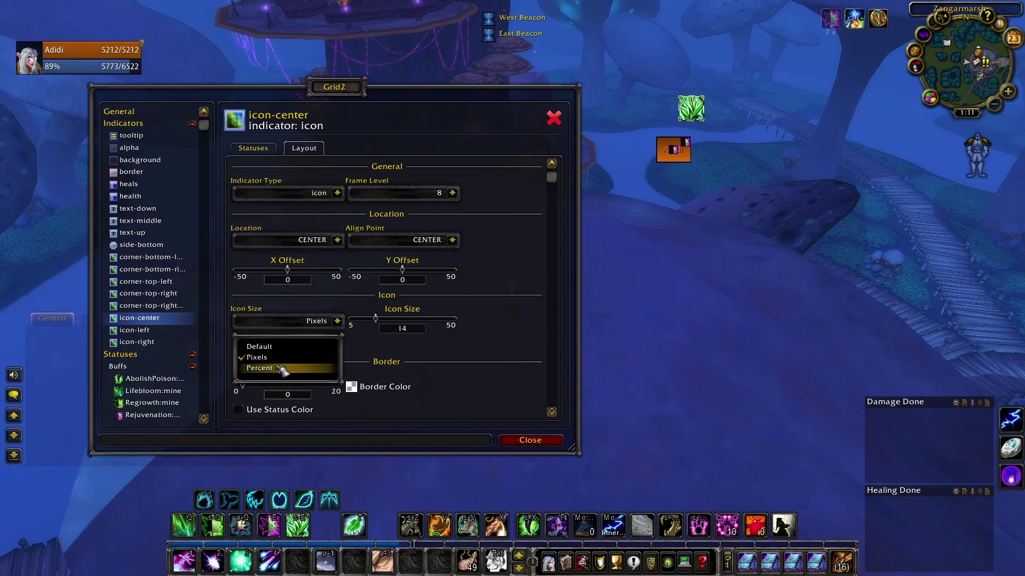
pyautogui.click(309, 370)
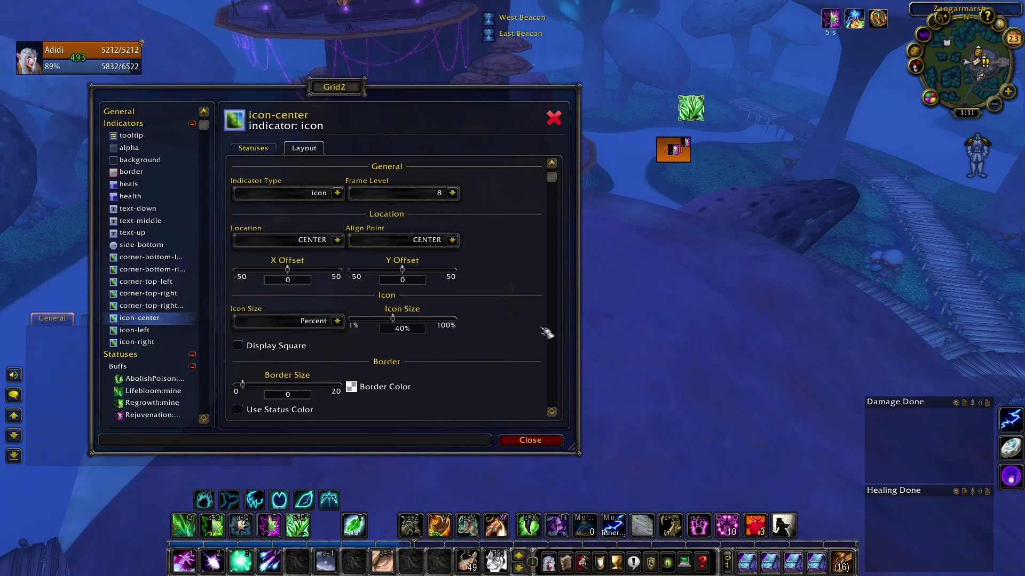
pyautogui.press('e')
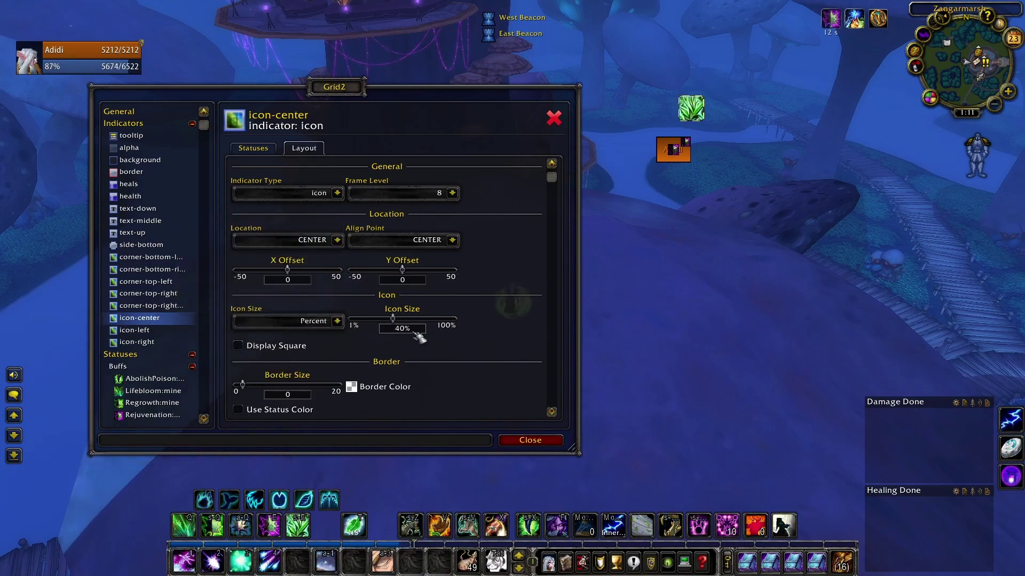